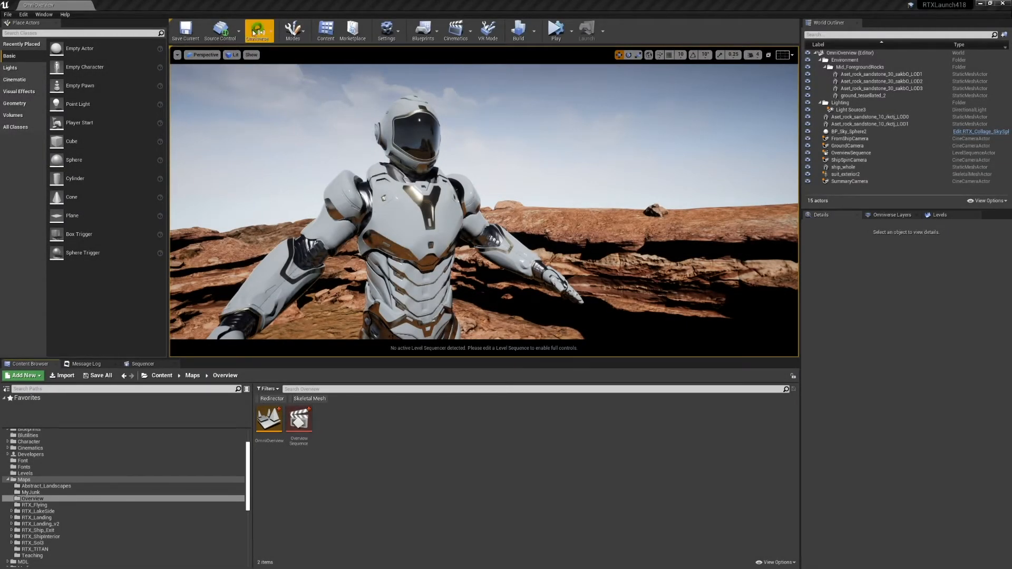
Turn off Live Edit for Omniverse and look up the Omniverse plugin's version information.
{"action": "left_click", "coordinate": [268, 43]}
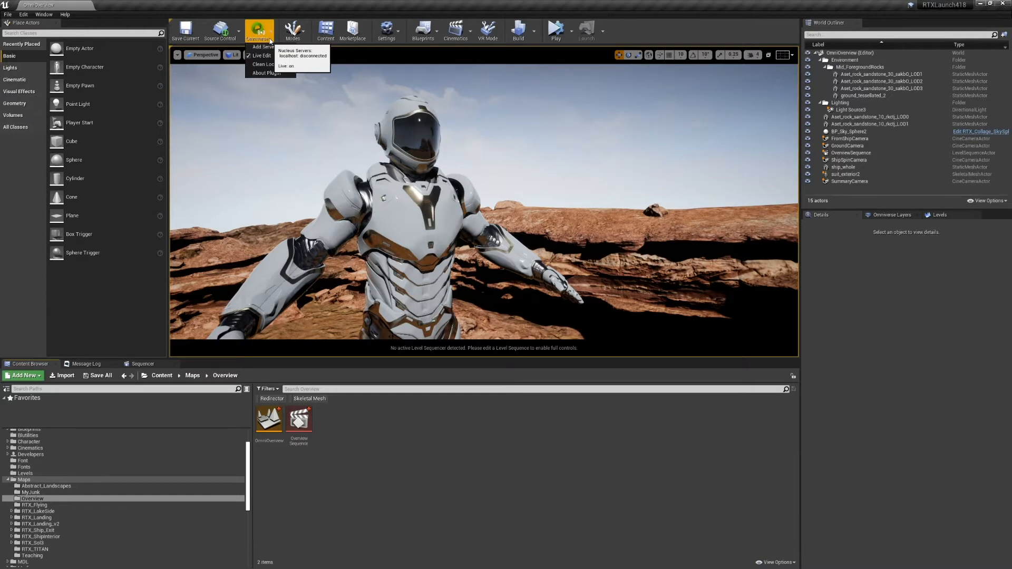
{"action": "left_click", "coordinate": [254, 58]}
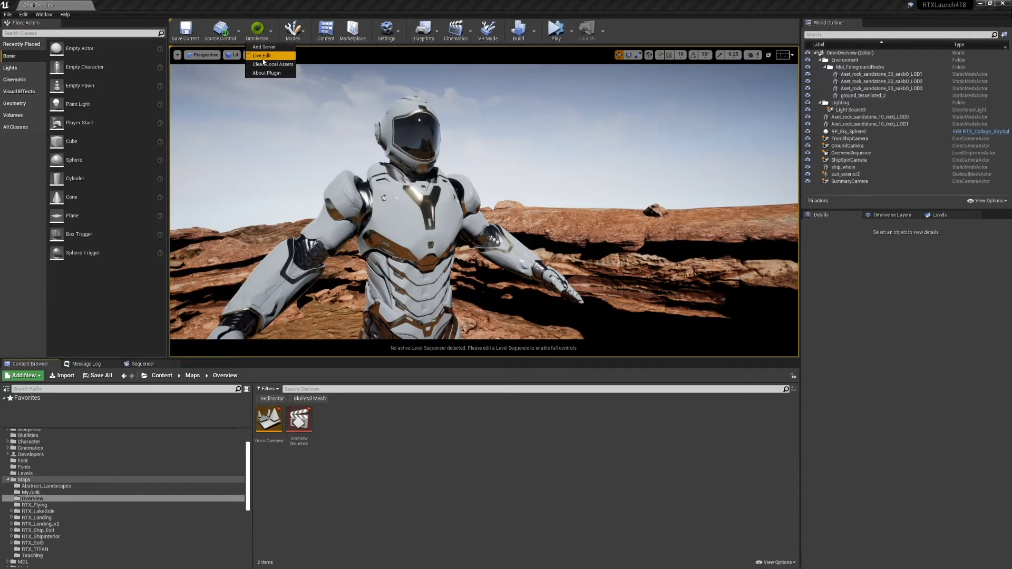
{"action": "left_click", "coordinate": [281, 73]}
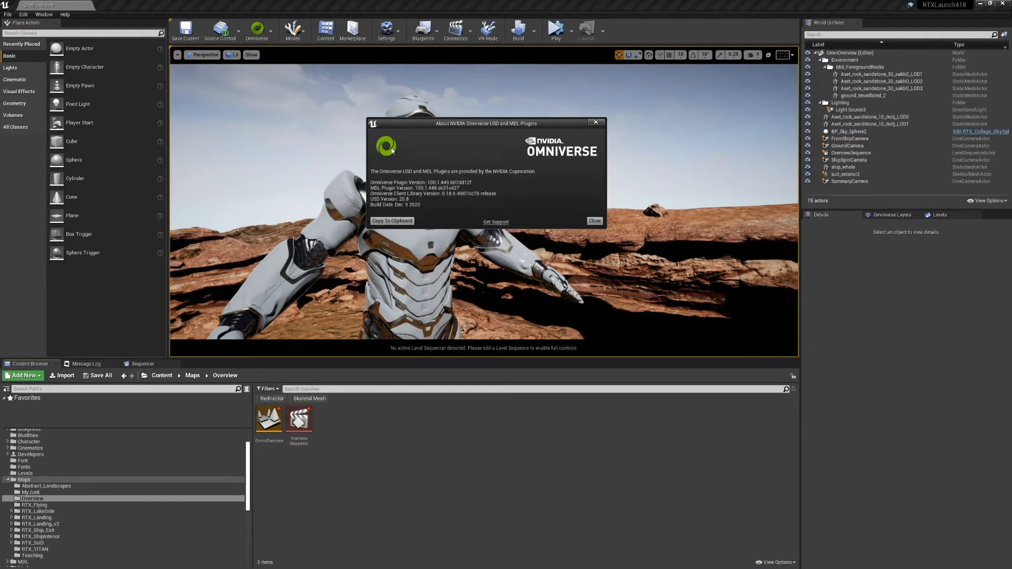
{"action": "left_click", "coordinate": [595, 122]}
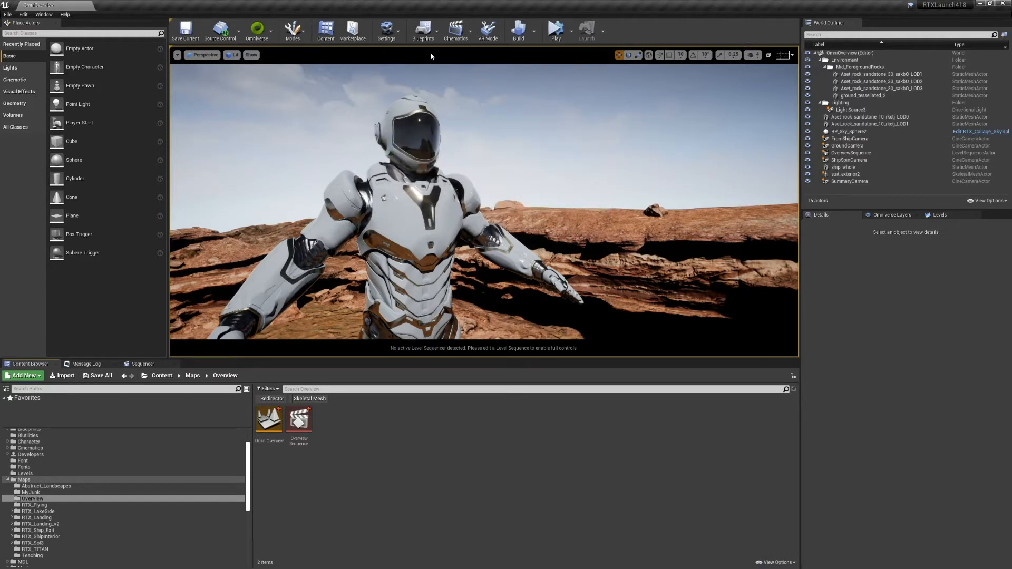
Connect to the localhost server by opening its folder under Omniverse in the project content.
{"action": "left_click", "coordinate": [270, 33]}
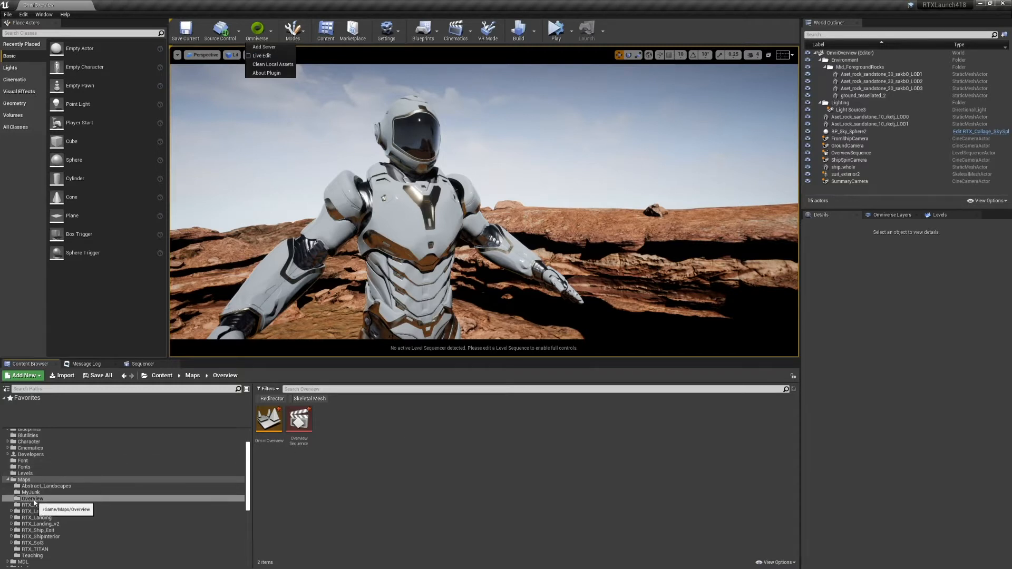
{"action": "scroll", "coordinate": [41, 532], "scroll_direction": "down", "scroll_amount": 5}
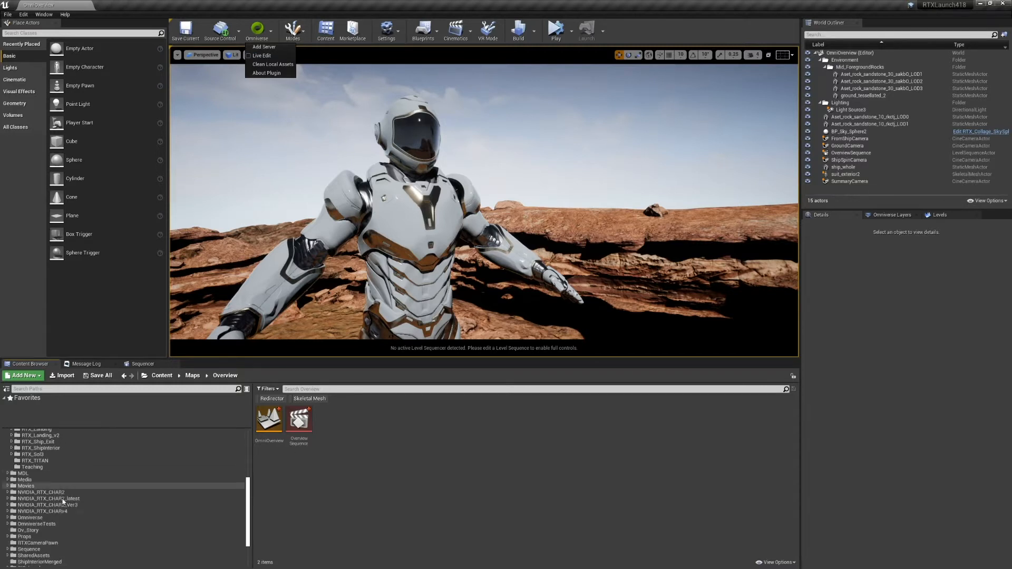
{"action": "left_click", "coordinate": [41, 519]}
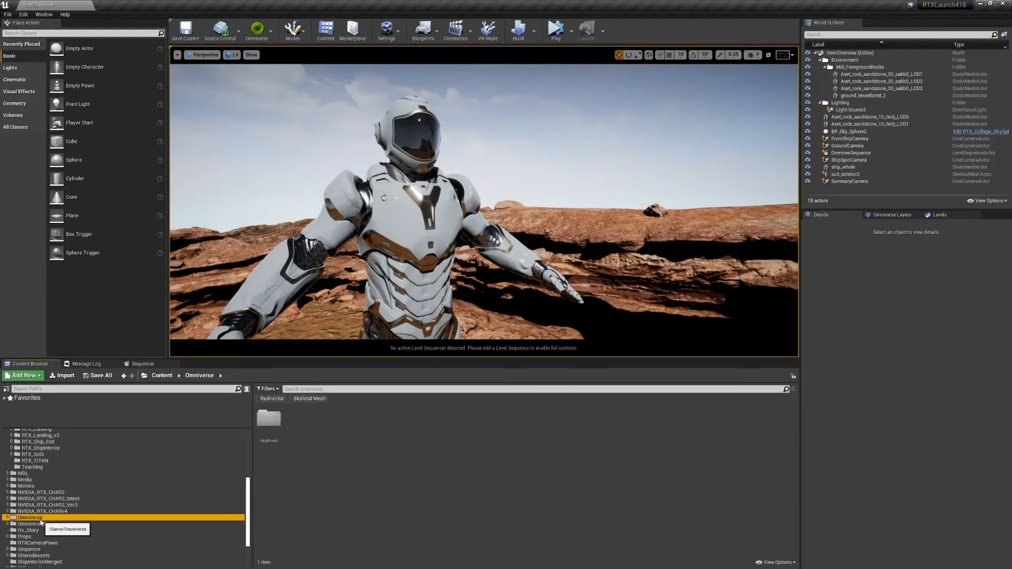
{"action": "left_click", "coordinate": [8, 518]}
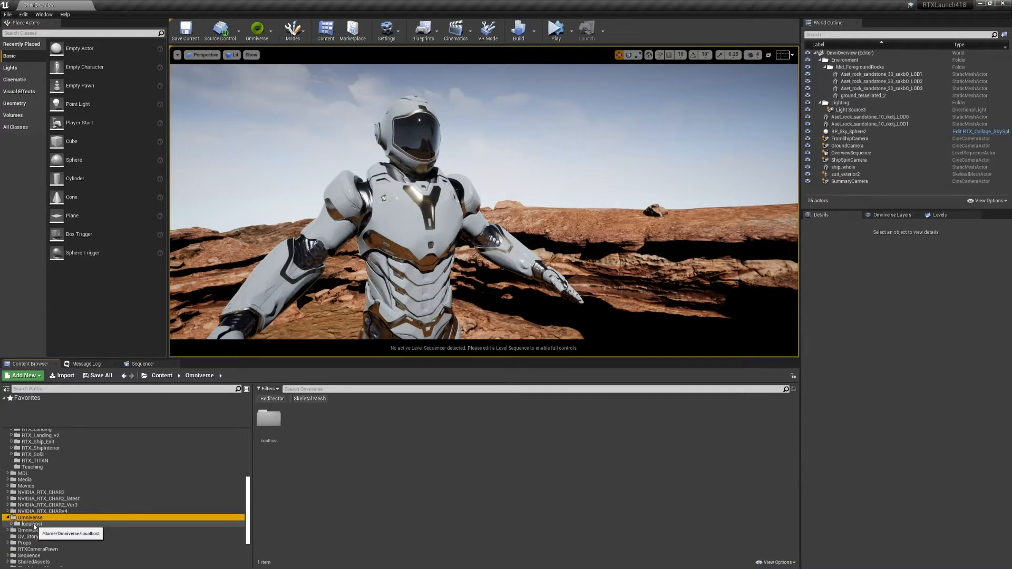
{"action": "left_click", "coordinate": [31, 524]}
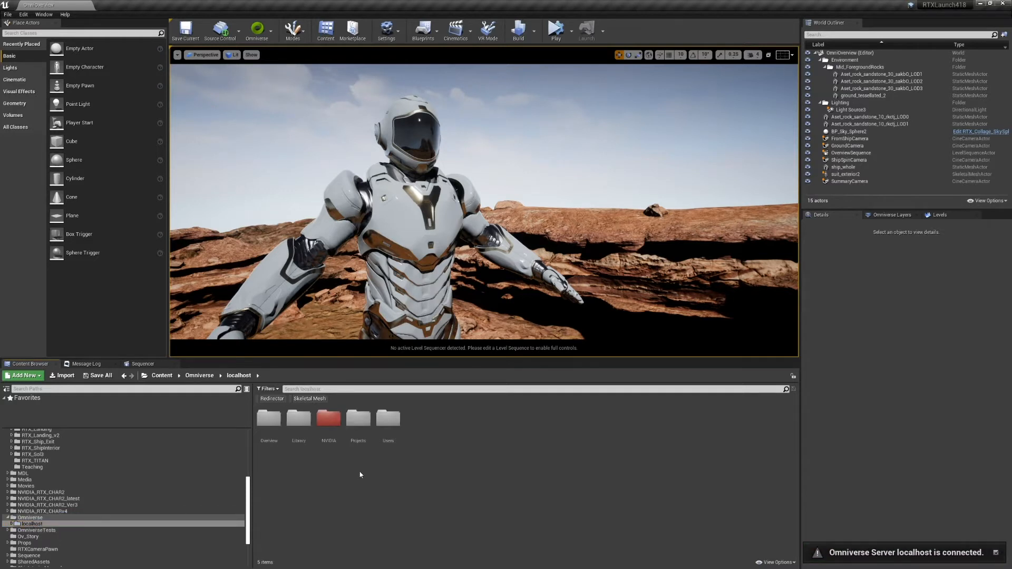
Add the Omniverse server ov-at-stl to the project content and open its Projects folder.
{"action": "left_click", "coordinate": [258, 29]}
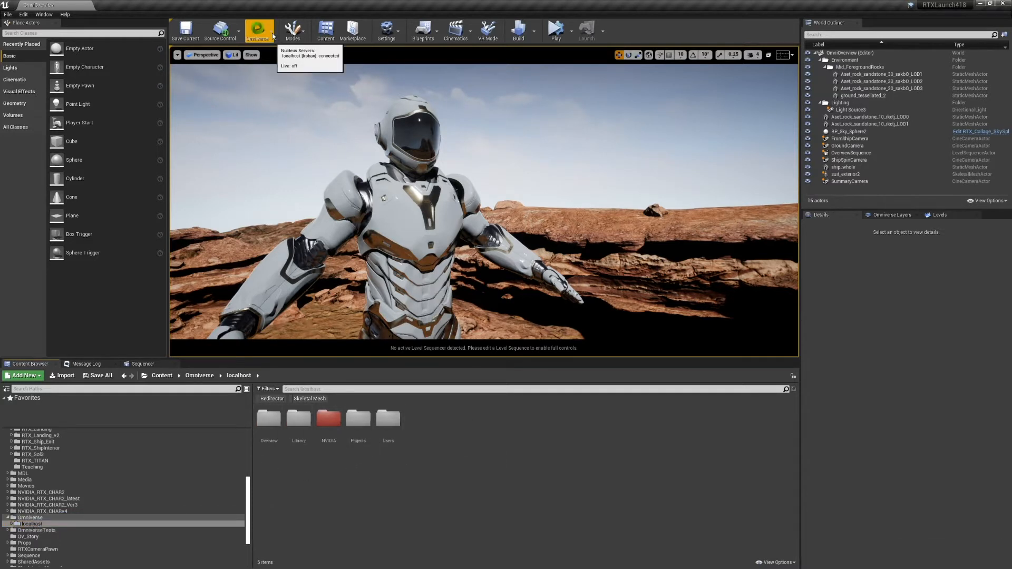
{"action": "left_click", "coordinate": [271, 48]}
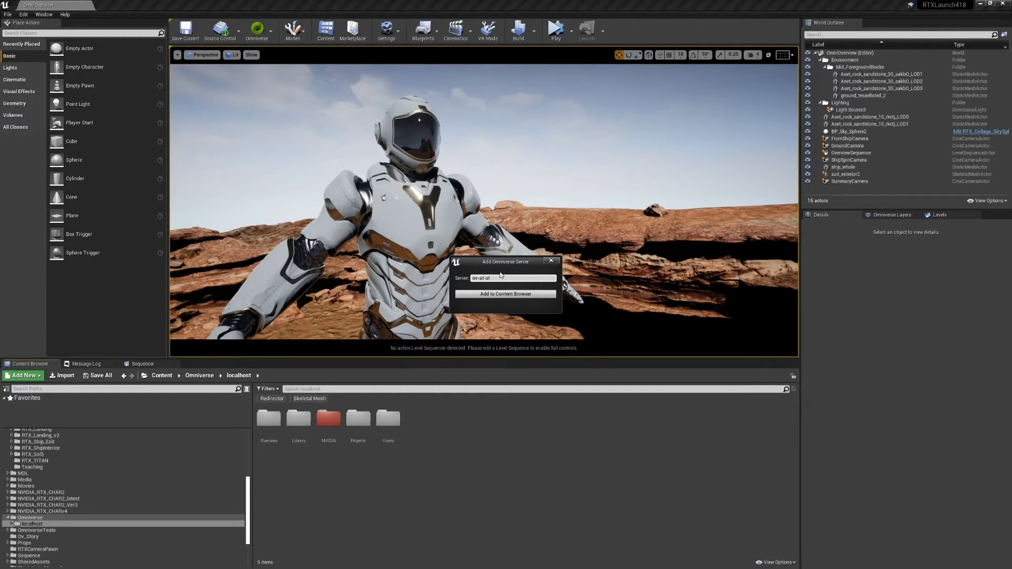
{"action": "left_click", "coordinate": [506, 294]}
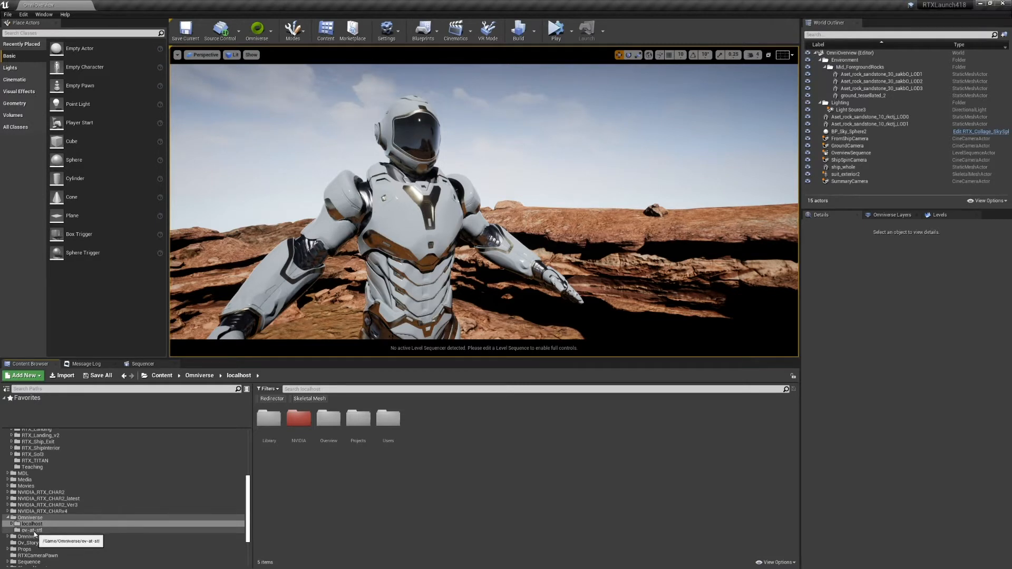
{"action": "left_click", "coordinate": [35, 533]}
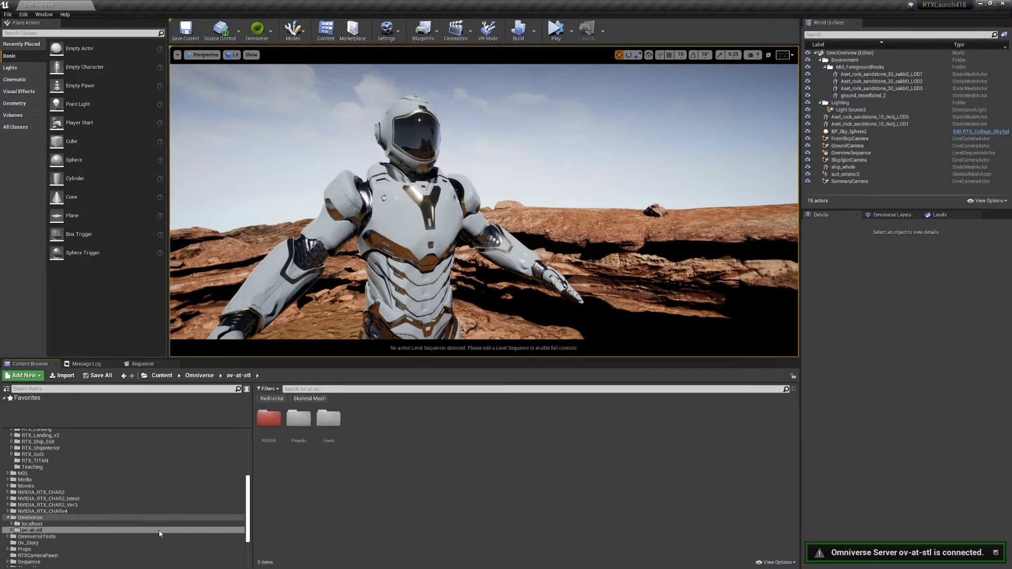
{"action": "left_click", "coordinate": [304, 428]}
{"action": "double_click", "coordinate": [304, 428]}
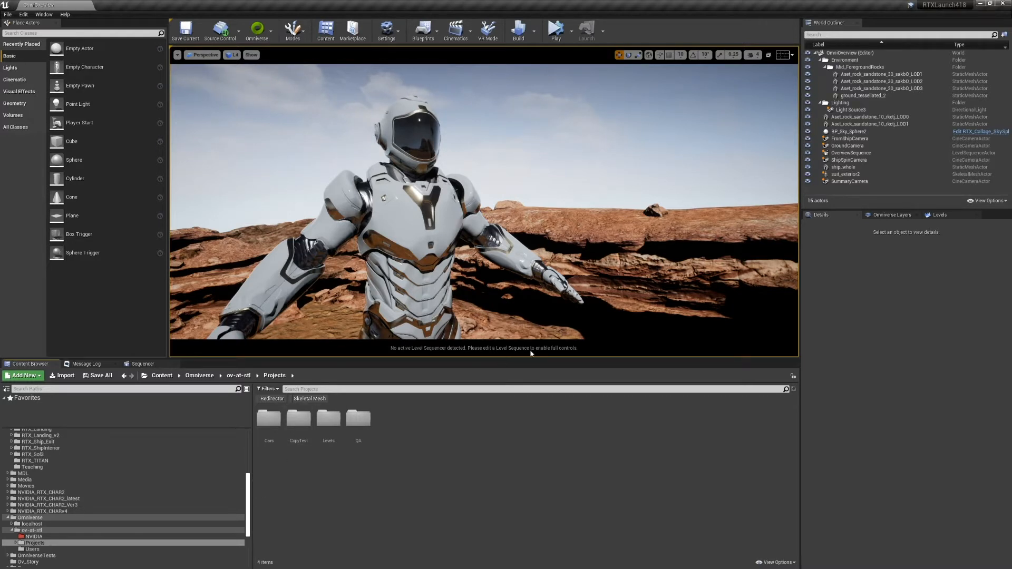
Locate the asset of the current Persistent Level in the project content.
{"action": "mouse_move", "coordinate": [609, 206]}
{"action": "right_mouse_down"}
{"action": "mouse_move", "coordinate": [704, 206]}
{"action": "mouse_move", "coordinate": [583, 206]}
{"action": "mouse_move", "coordinate": [603, 206]}
{"action": "mouse_move", "coordinate": [614, 219]}
{"action": "right_mouse_up"}
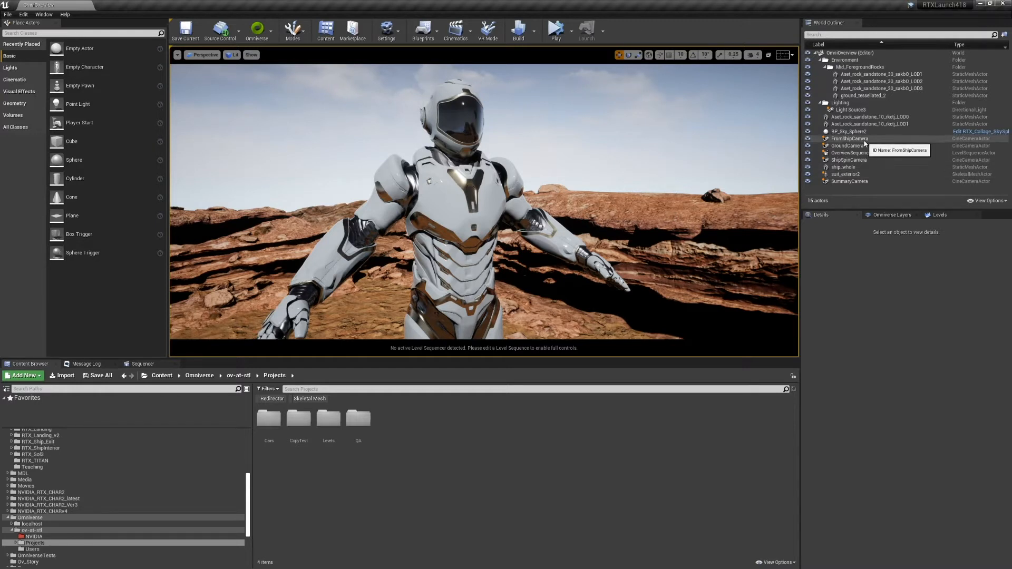
{"action": "left_click", "coordinate": [929, 215]}
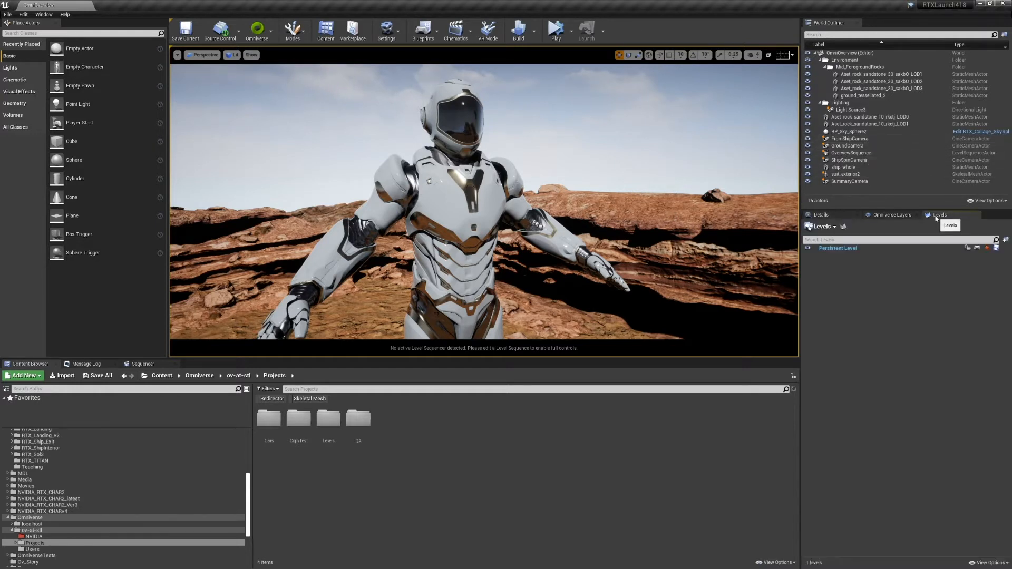
{"action": "left_click", "coordinate": [843, 249]}
{"action": "right_click", "coordinate": [844, 251]}
{"action": "mouse_move", "coordinate": [869, 285]}
{"action": "left_click", "coordinate": [948, 287]}
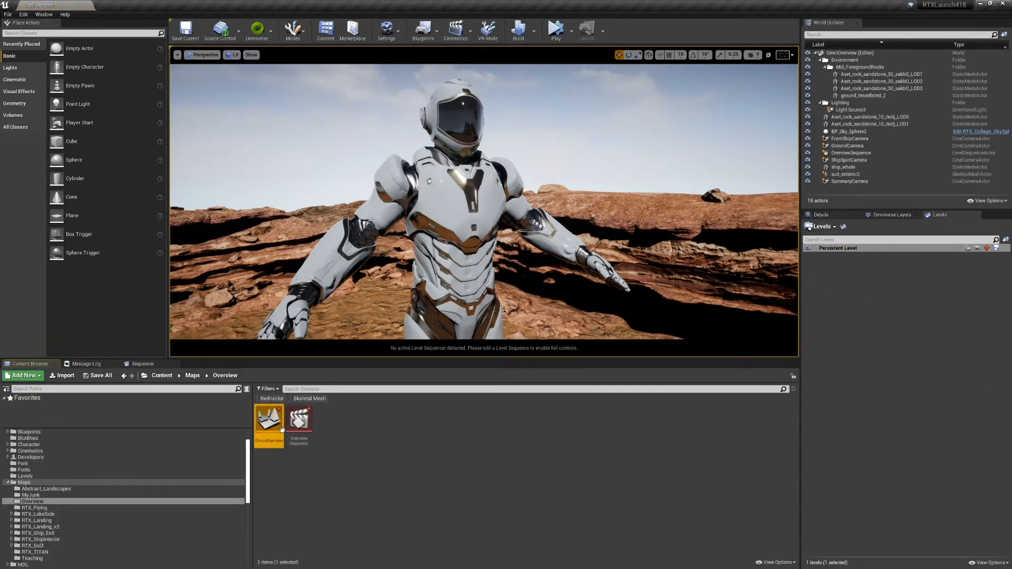
Start exporting the OmniOverview level to Omniverse, accepting the preset exporter options with Shared Export and MDL dependencies included.
{"action": "right_click", "coordinate": [270, 422]}
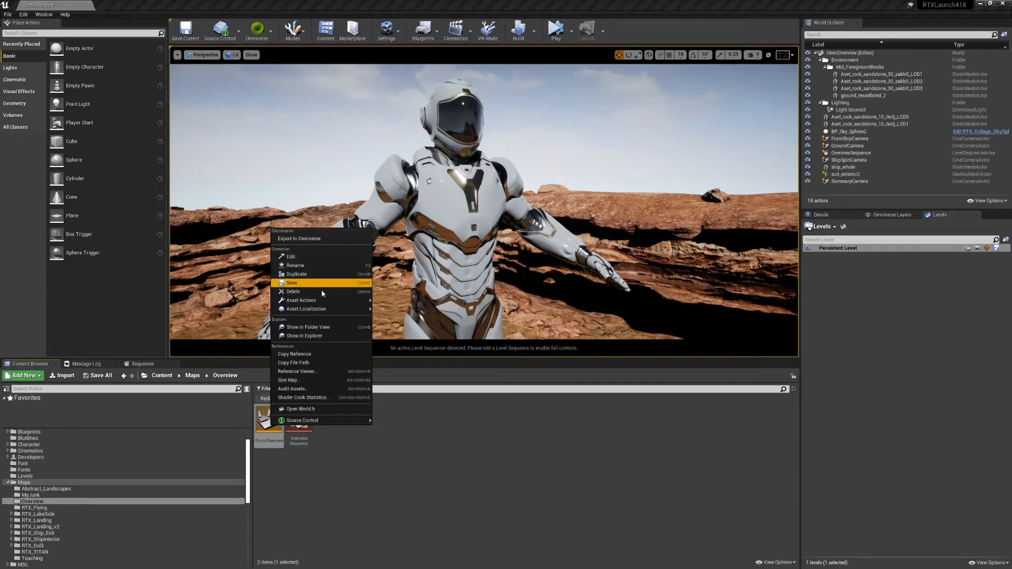
{"action": "mouse_move", "coordinate": [324, 302]}
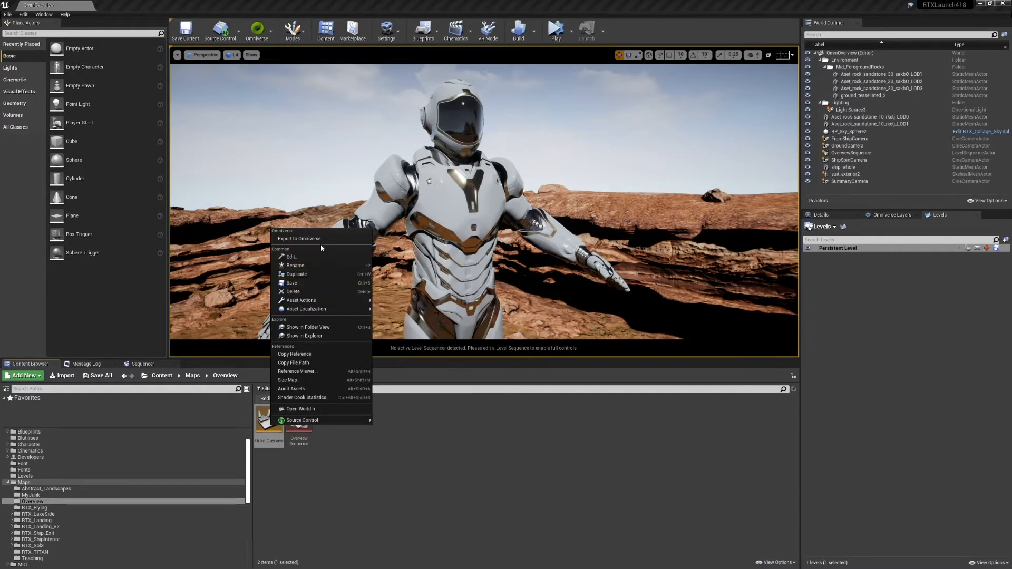
{"action": "left_click", "coordinate": [299, 239]}
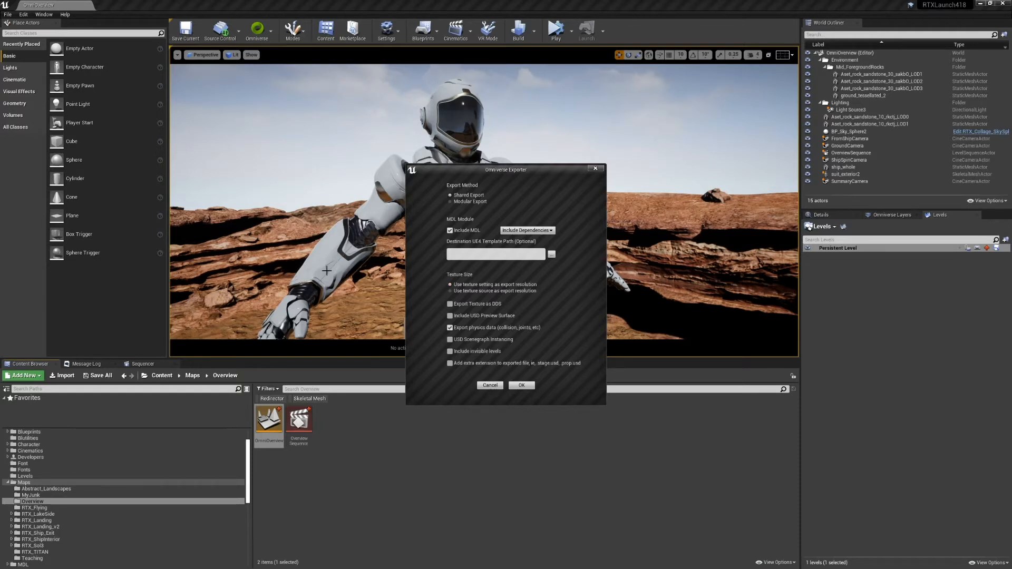
{"action": "left_click", "coordinate": [520, 385]}
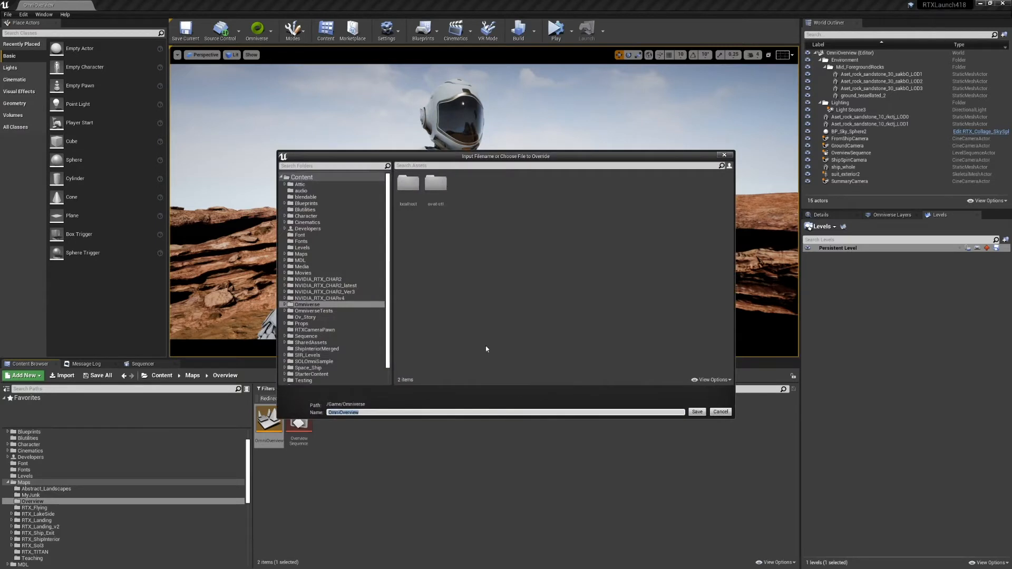
Create a folder named E4 in localhost/Overview and save the export there as OmniOverview.
{"action": "double_click", "coordinate": [406, 191]}
{"action": "left_click", "coordinate": [464, 192]}
{"action": "double_click", "coordinate": [464, 192]}
{"action": "right_click", "coordinate": [451, 231]}
{"action": "left_click", "coordinate": [470, 242]}
{"action": "type", "text": "E4"}
{"action": "key", "text": "Return"}
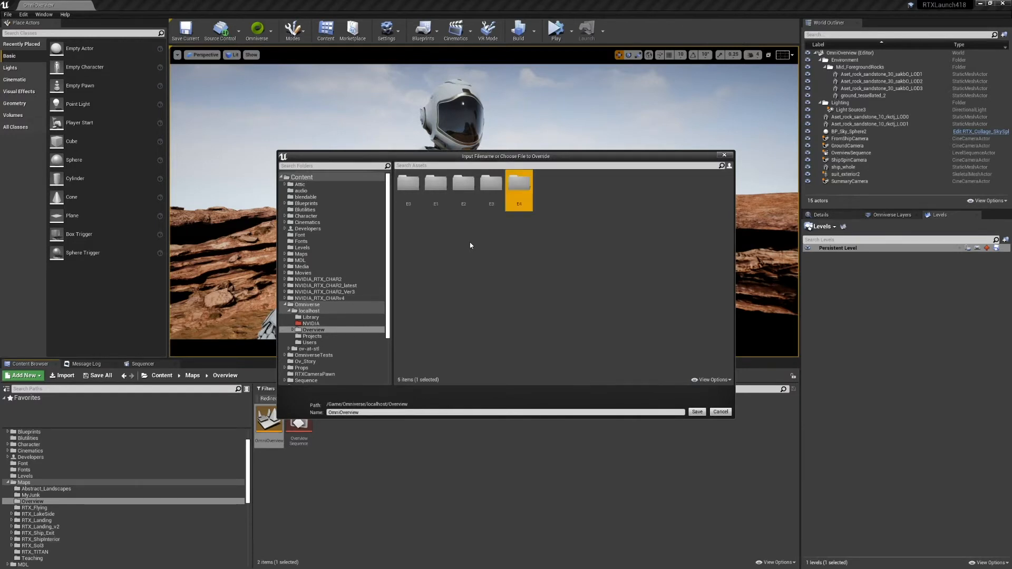
{"action": "double_click", "coordinate": [522, 189]}
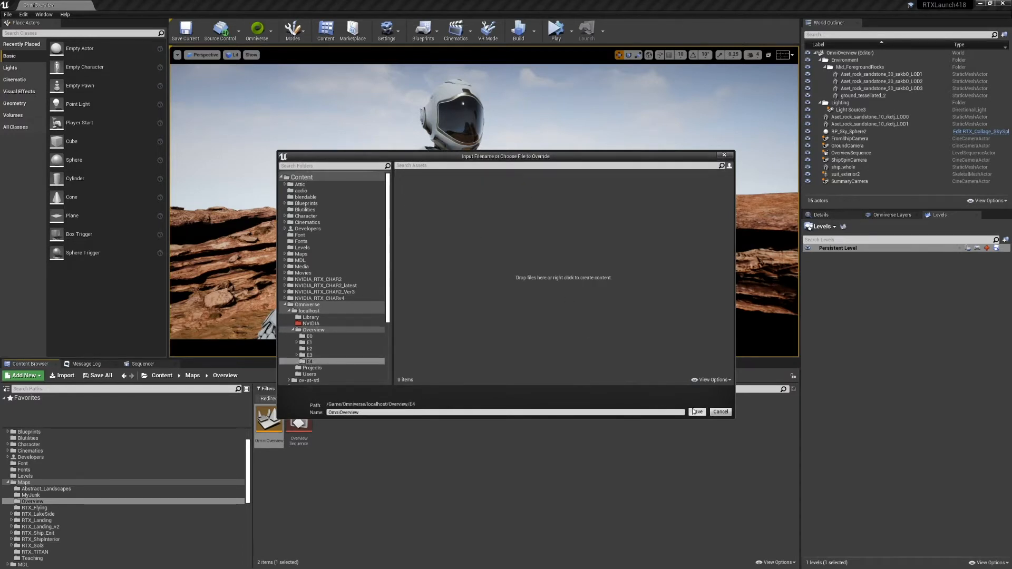
{"action": "left_click", "coordinate": [693, 411]}
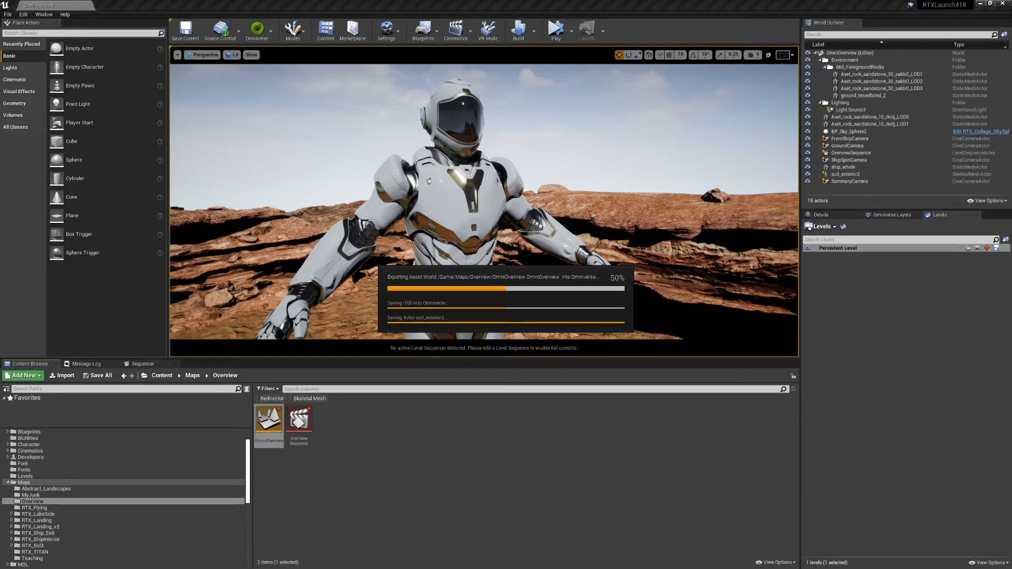
Review the running export log and the Omniverse Export messages, and return to the level's content folder.
{"action": "left_click_drag", "start_coordinate": [1011, 97], "coordinate": [835, 119]}
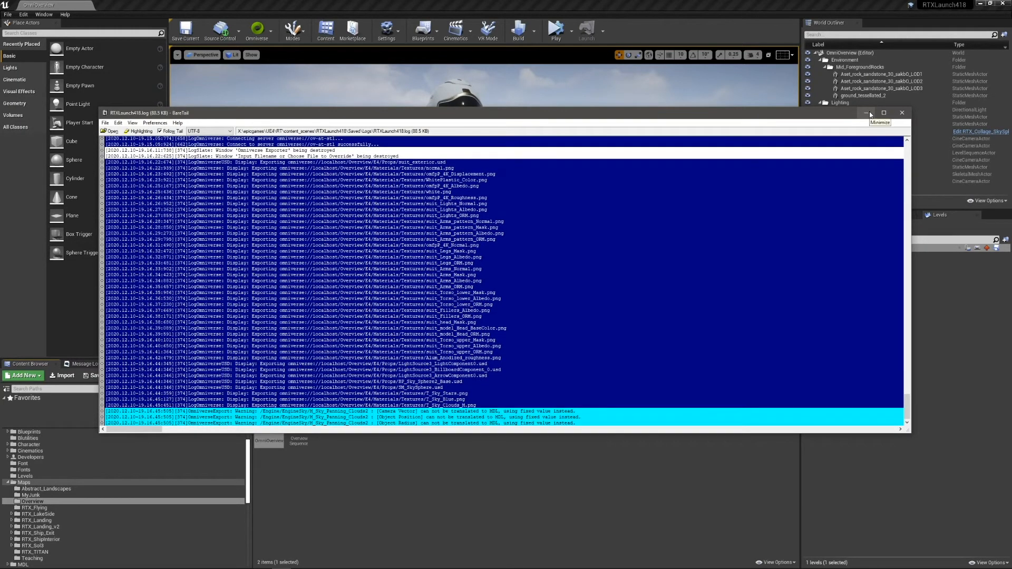
{"action": "left_click", "coordinate": [868, 112]}
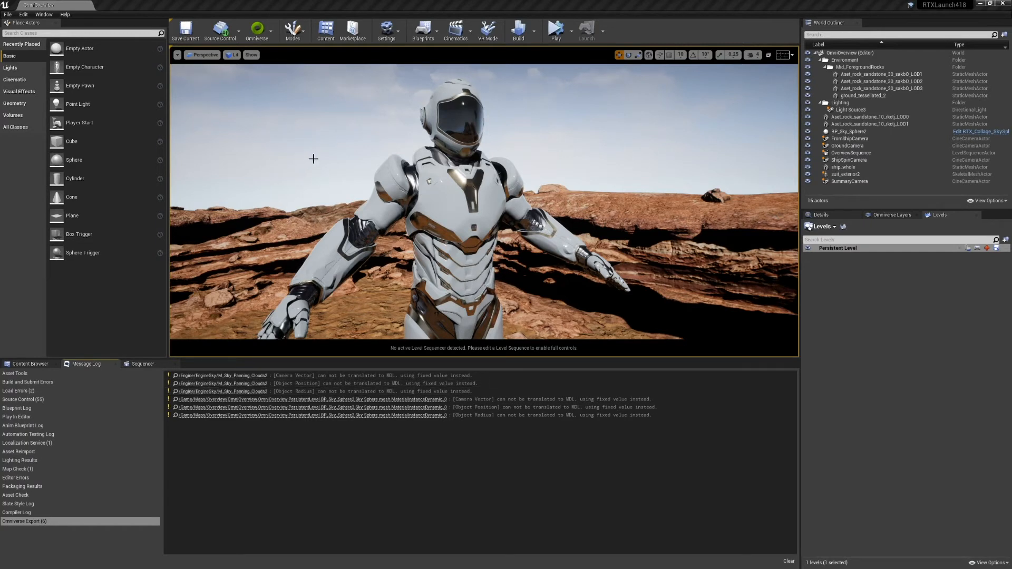
{"action": "left_click", "coordinate": [32, 364]}
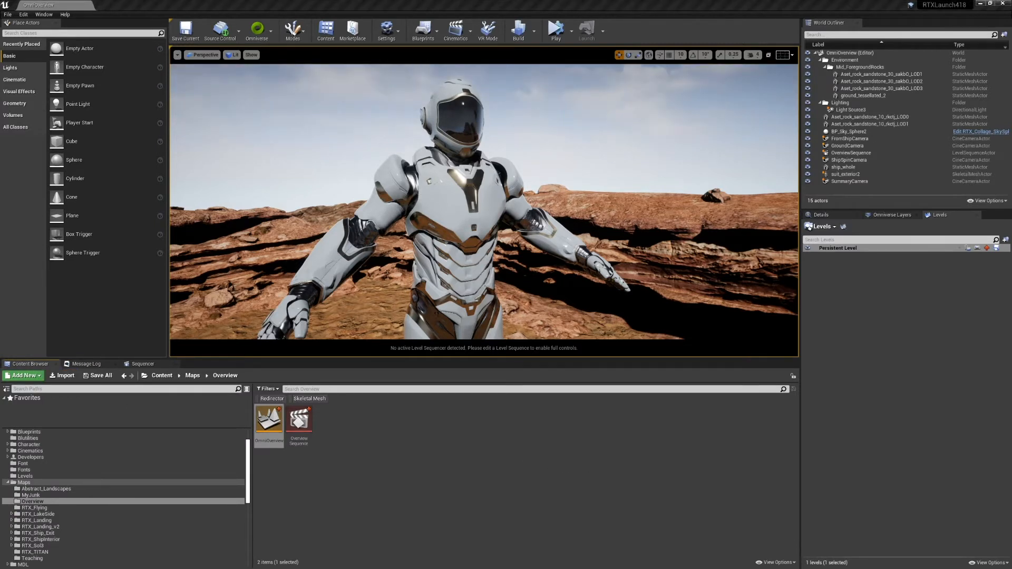
Switch to Omniverse Create and open the exported OmniOverview.usd from localhost/Overview/E4.
{"action": "left_click_drag", "start_coordinate": [824, 97], "coordinate": [480, 84]}
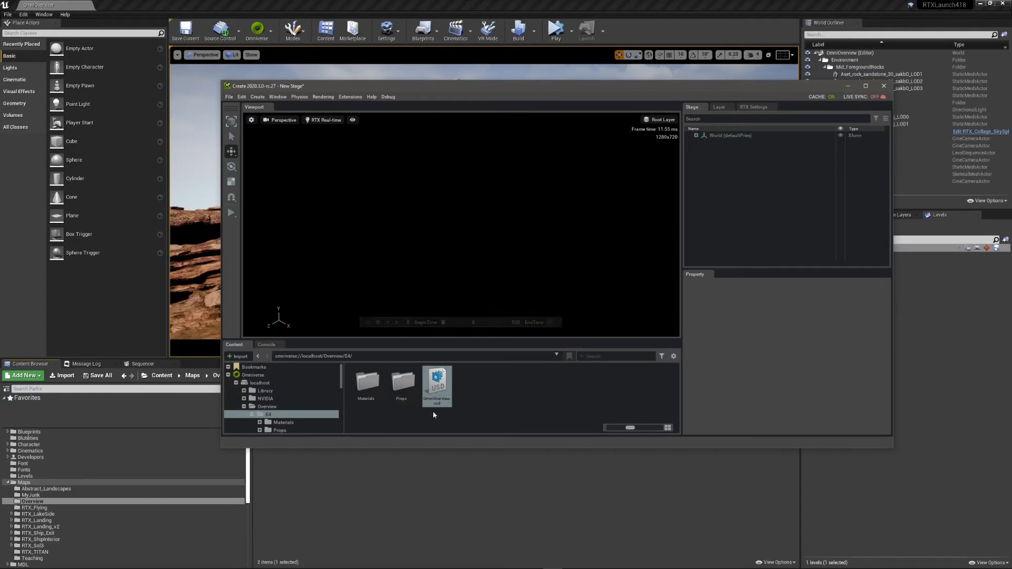
{"action": "double_click", "coordinate": [430, 387]}
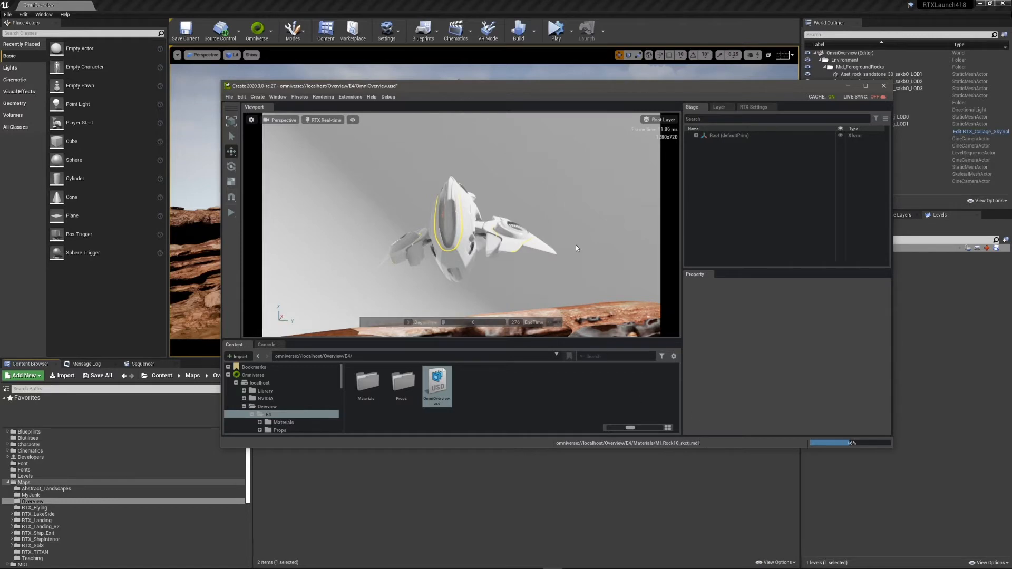
{"action": "left_click_drag", "start_coordinate": [565, 174], "coordinate": [408, 220], "text": "alt"}
{"action": "right_click_drag", "start_coordinate": [408, 220], "coordinate": [354, 214]}
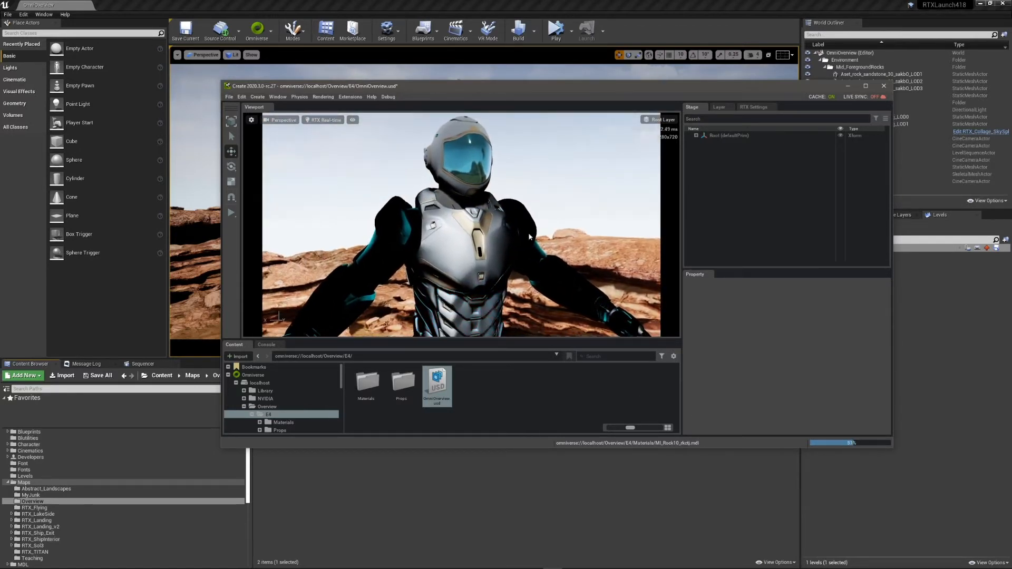
{"action": "right_click_drag", "start_coordinate": [527, 233], "coordinate": [573, 241]}
{"action": "key", "text": "s"}
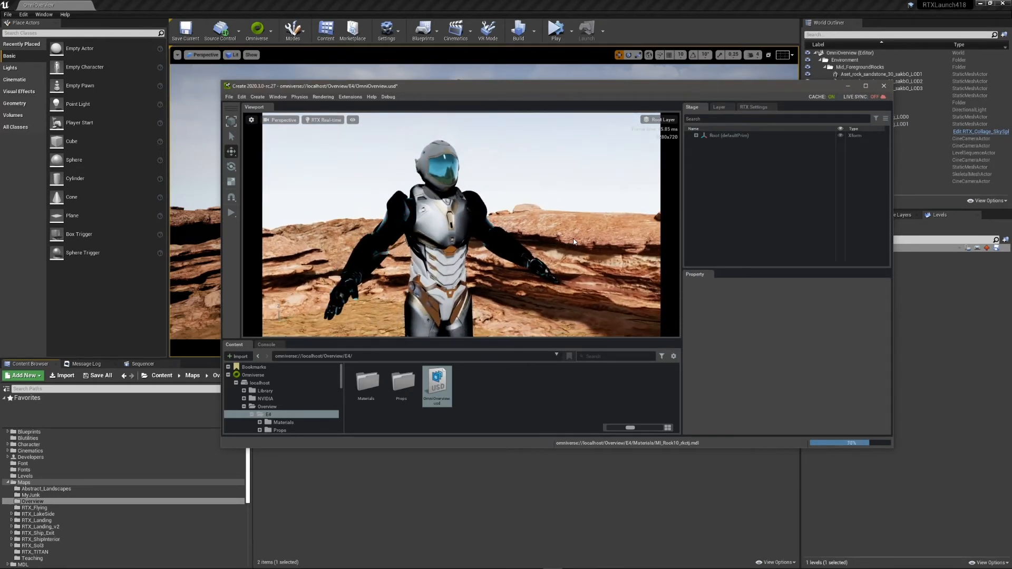
Preview the exported stage with RTX Path-Traced rendering and switch the viewport back to RTX Real-Time.
{"action": "left_click", "coordinate": [326, 119]}
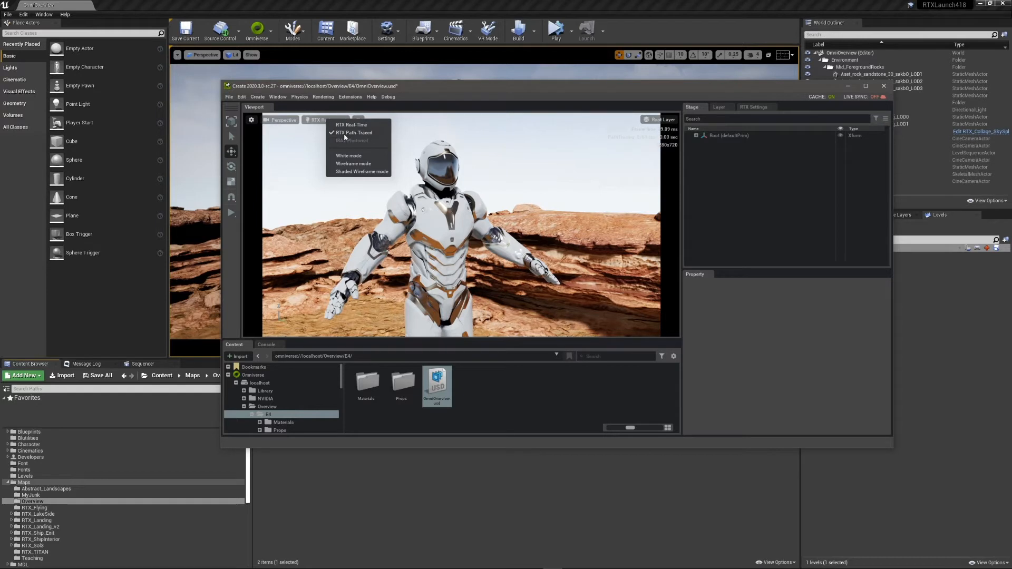
{"action": "left_click", "coordinate": [343, 133]}
{"action": "left_click", "coordinate": [556, 159]}
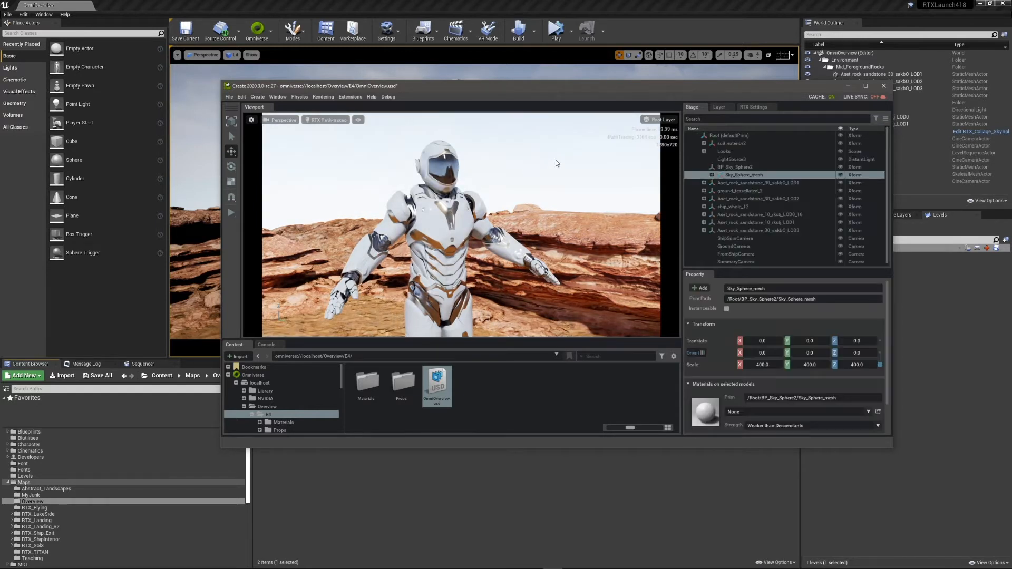
{"action": "left_click", "coordinate": [328, 119]}
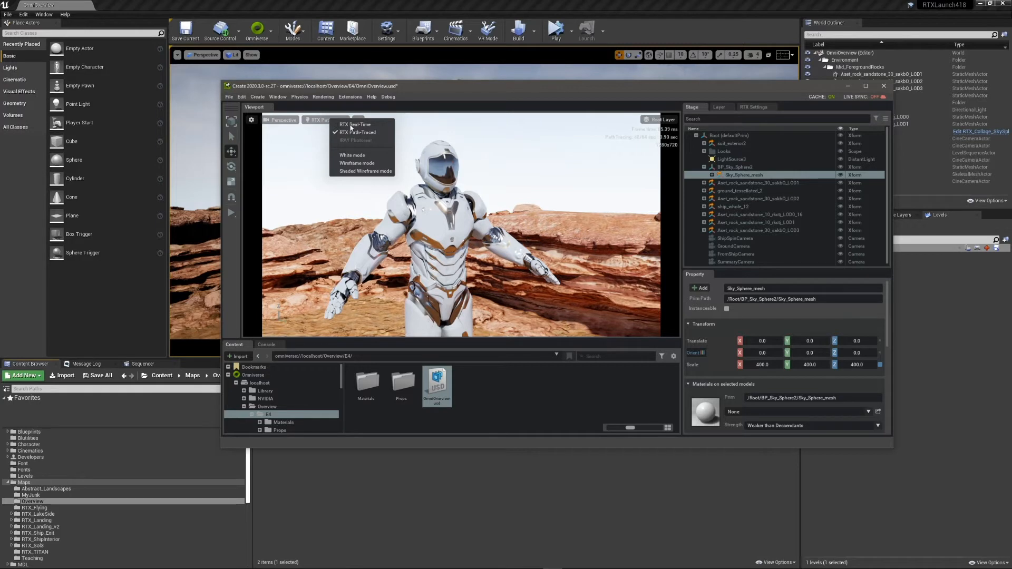
{"action": "left_click", "coordinate": [351, 125]}
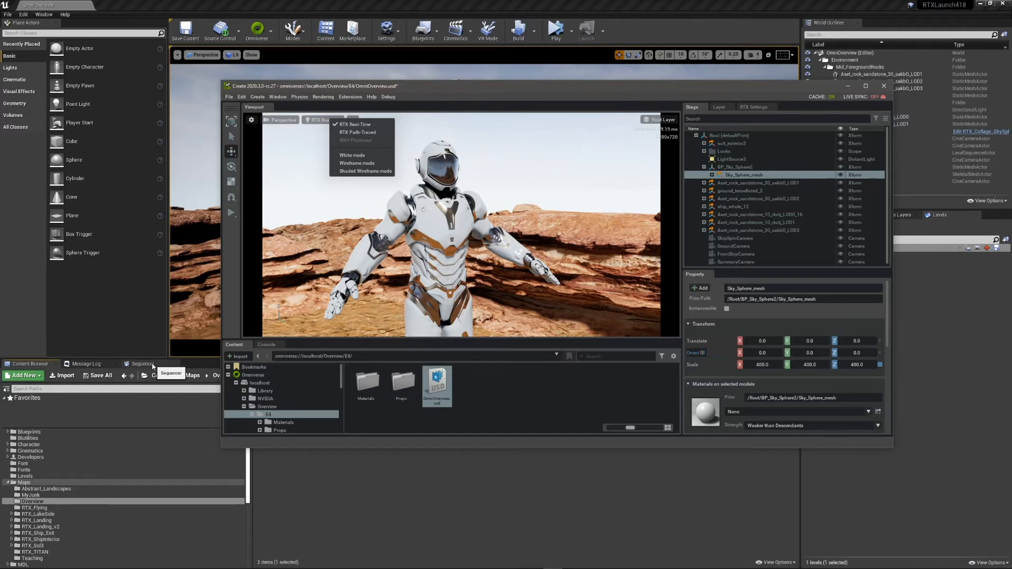
Close the render mode list and view the stage through ShipSpinCamera.
{"action": "left_click", "coordinate": [302, 156]}
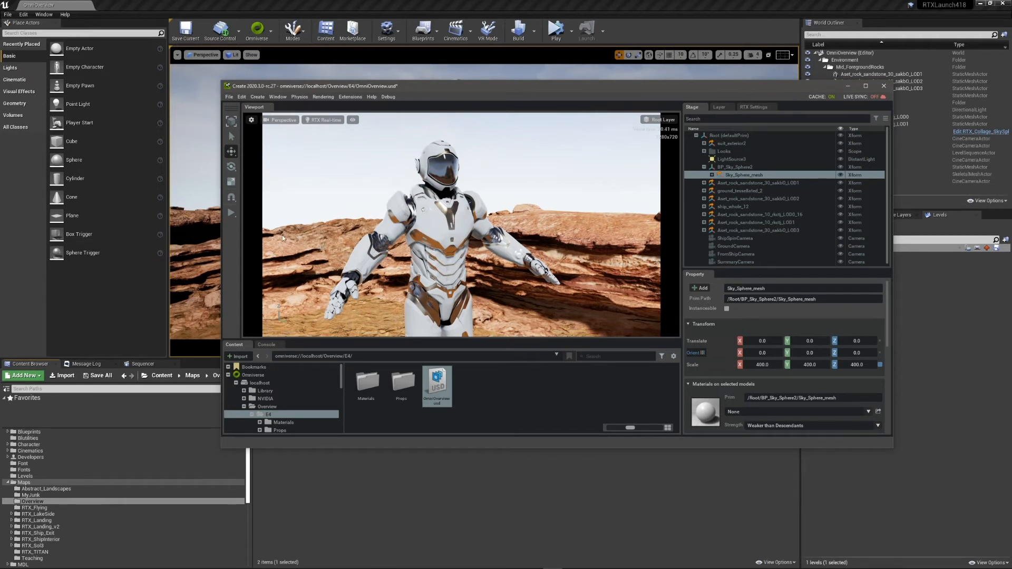
{"action": "left_click", "coordinate": [282, 119]}
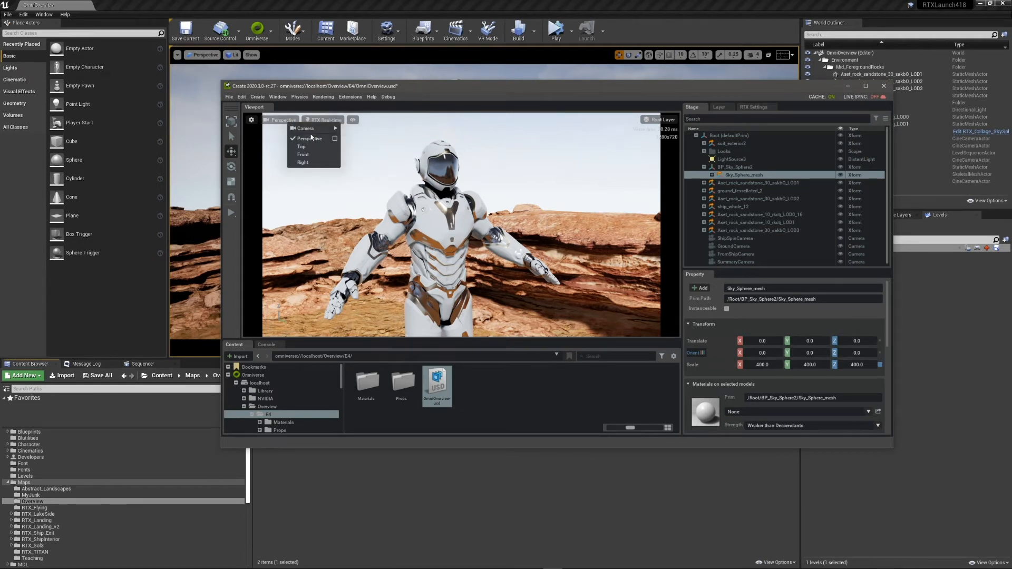
{"action": "mouse_move", "coordinate": [310, 128]}
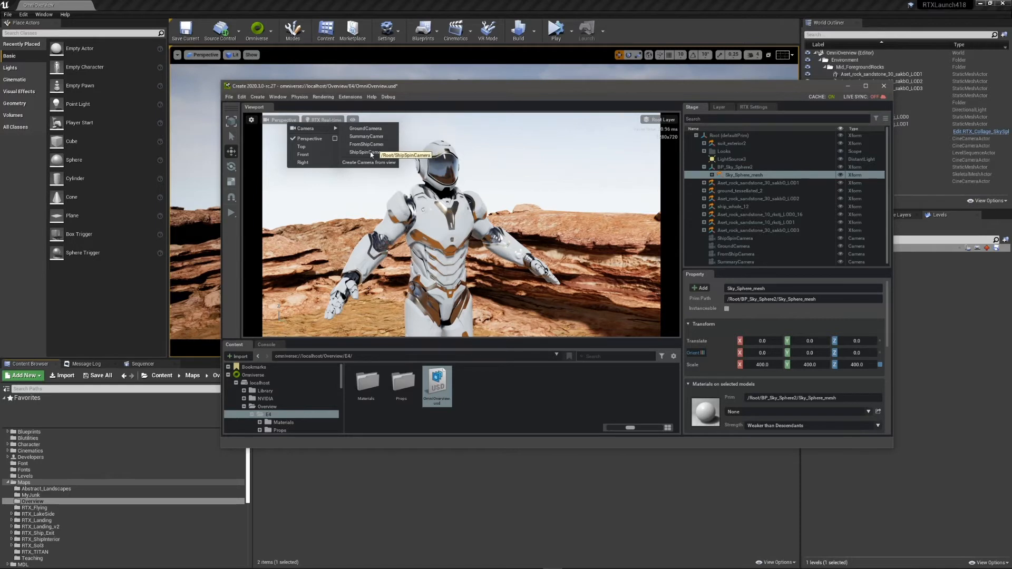
{"action": "left_click", "coordinate": [372, 153]}
{"action": "left_click", "coordinate": [415, 245]}
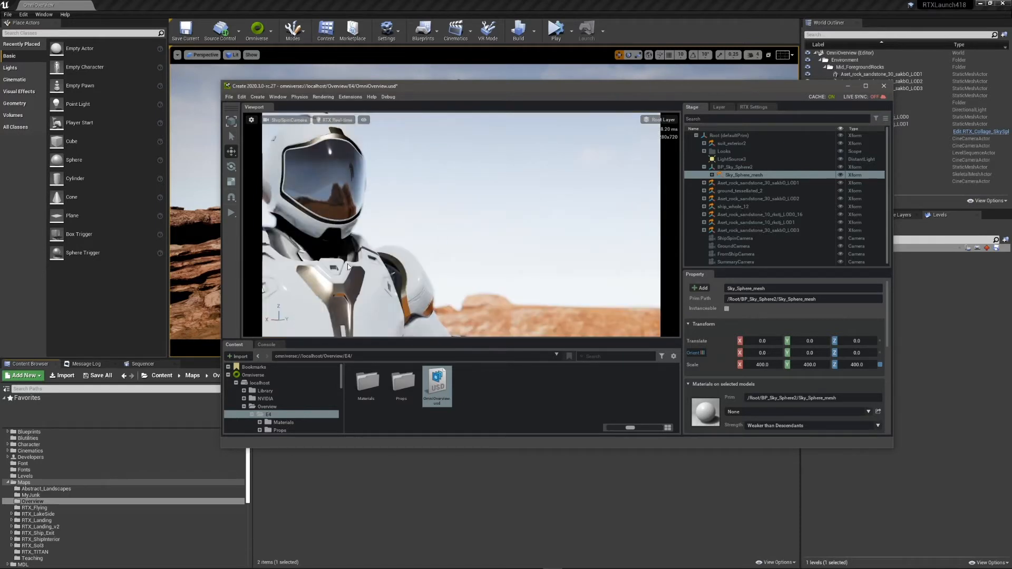
Play the stage's animation through the ship camera, watch its timeline progress, and stop playback.
{"action": "left_click", "coordinate": [231, 214]}
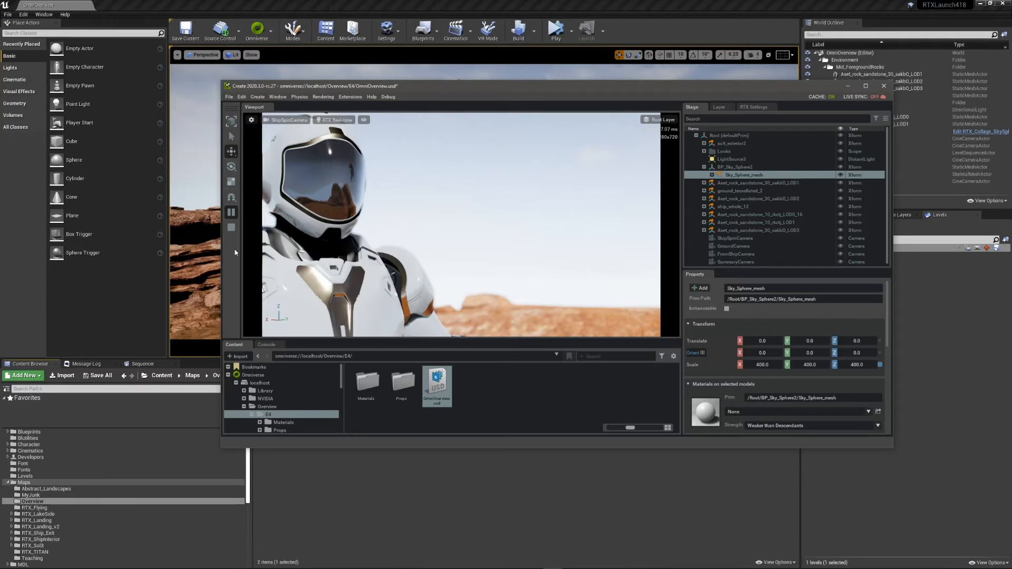
{"action": "mouse_move", "coordinate": [475, 324]}
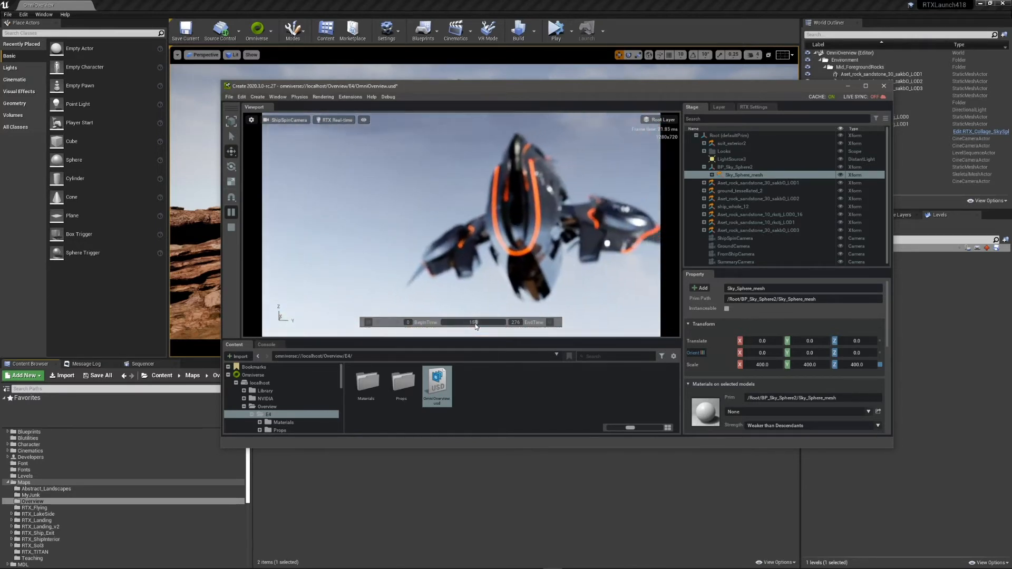
{"action": "left_click", "coordinate": [230, 227]}
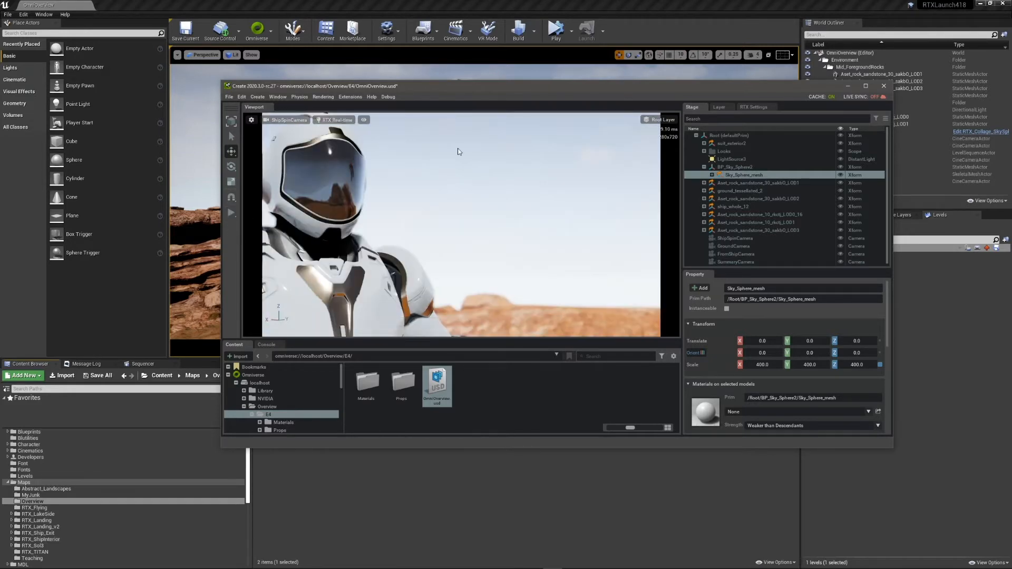
Return to Unreal Engine and open the OmniOverview USD asset from Omniverse/localhost/Overview/E4.
{"action": "left_click", "coordinate": [848, 86]}
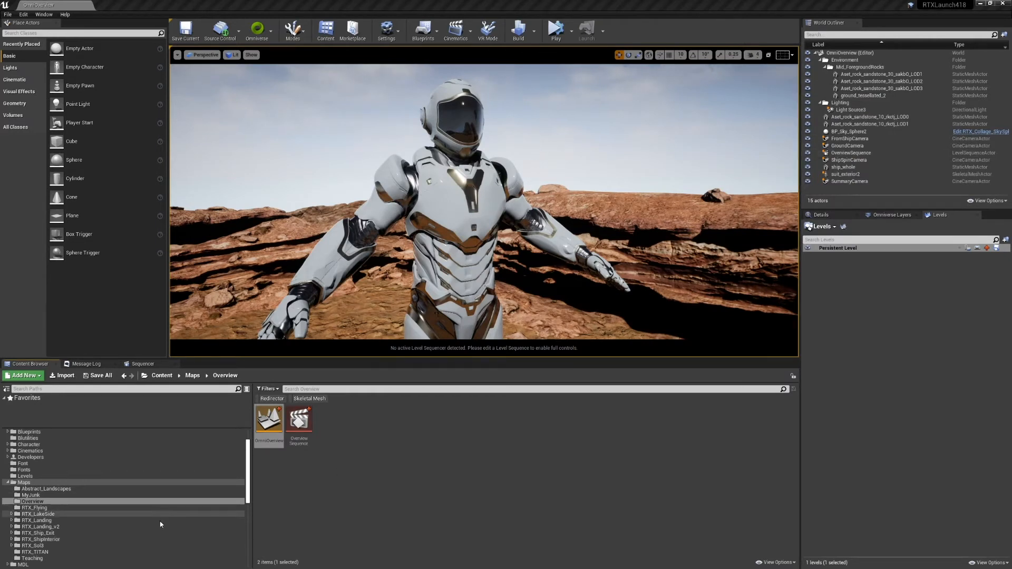
{"action": "scroll", "coordinate": [198, 474], "scroll_direction": "down", "scroll_amount": 6}
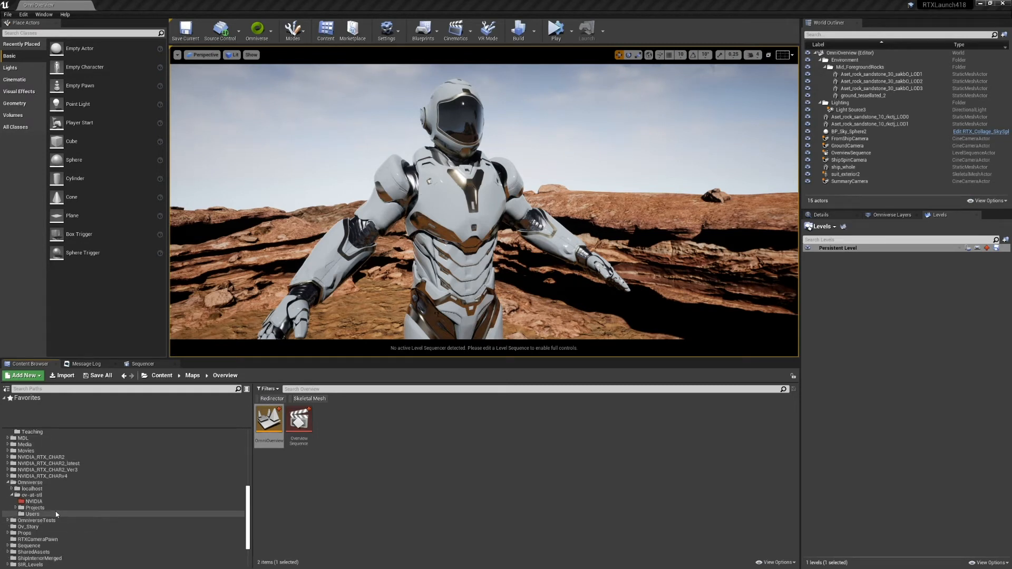
{"action": "left_click", "coordinate": [37, 490]}
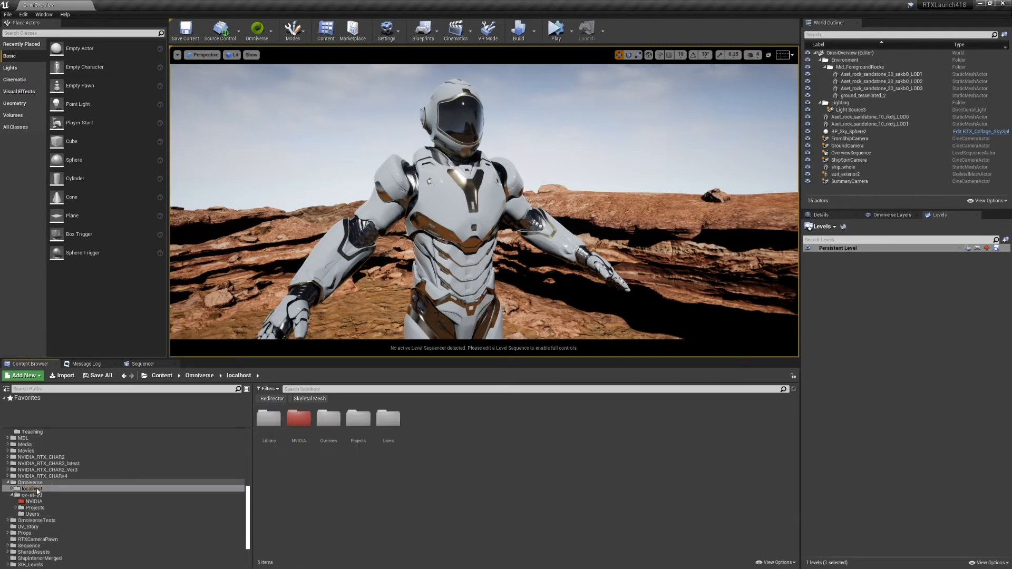
{"action": "double_click", "coordinate": [329, 421]}
{"action": "double_click", "coordinate": [276, 429]}
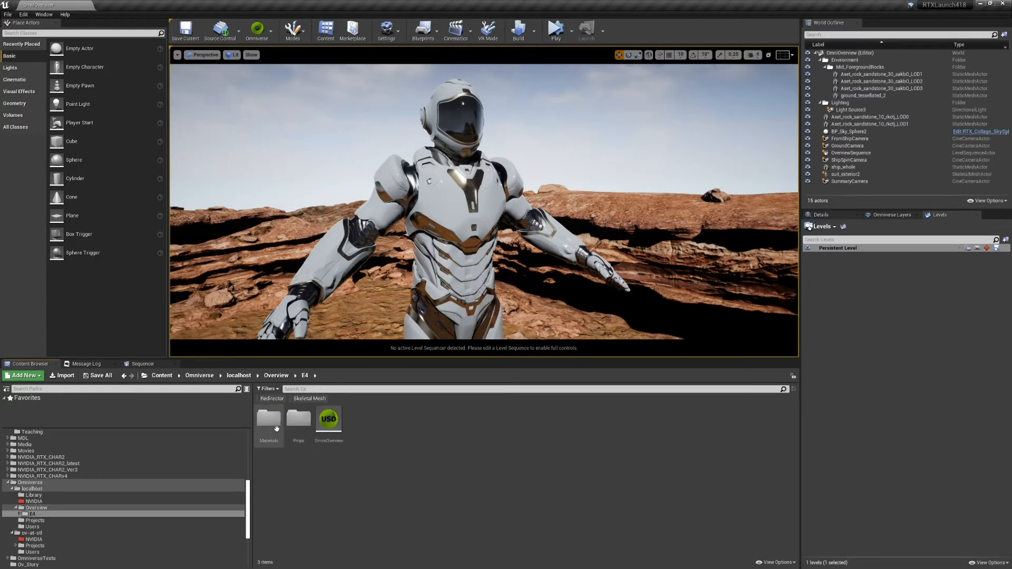
{"action": "double_click", "coordinate": [335, 429]}
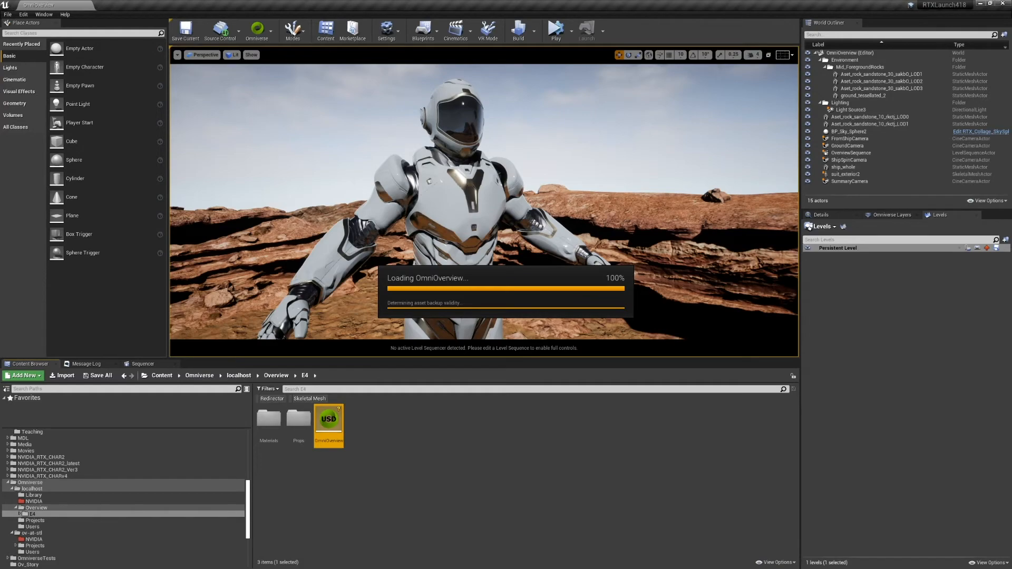
Check the asset download log in BareTail, and look around the loaded stage near the suited figure in the Unreal viewport.
{"action": "key", "text": "alt+Tab"}
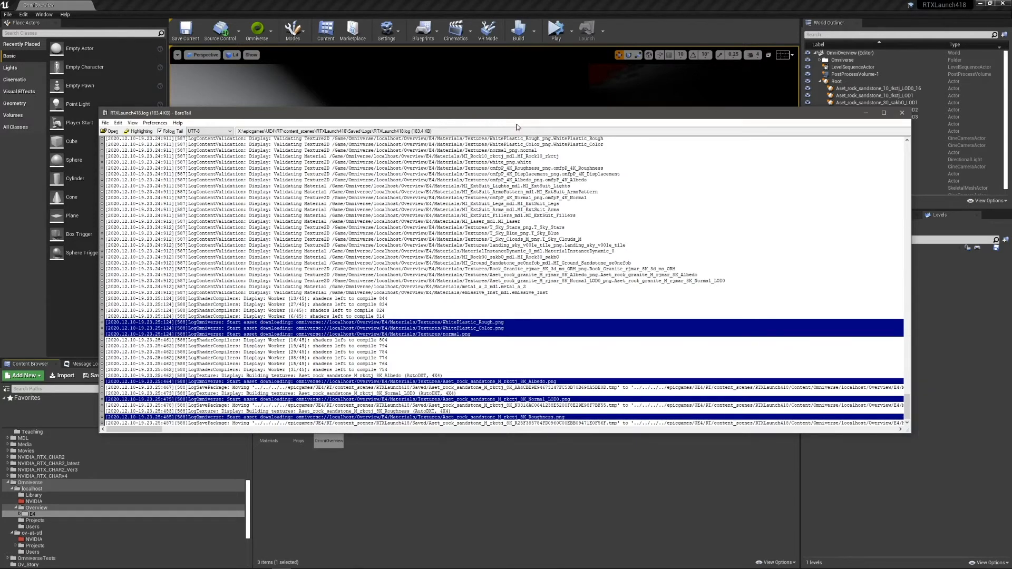
{"action": "left_click", "coordinate": [867, 114]}
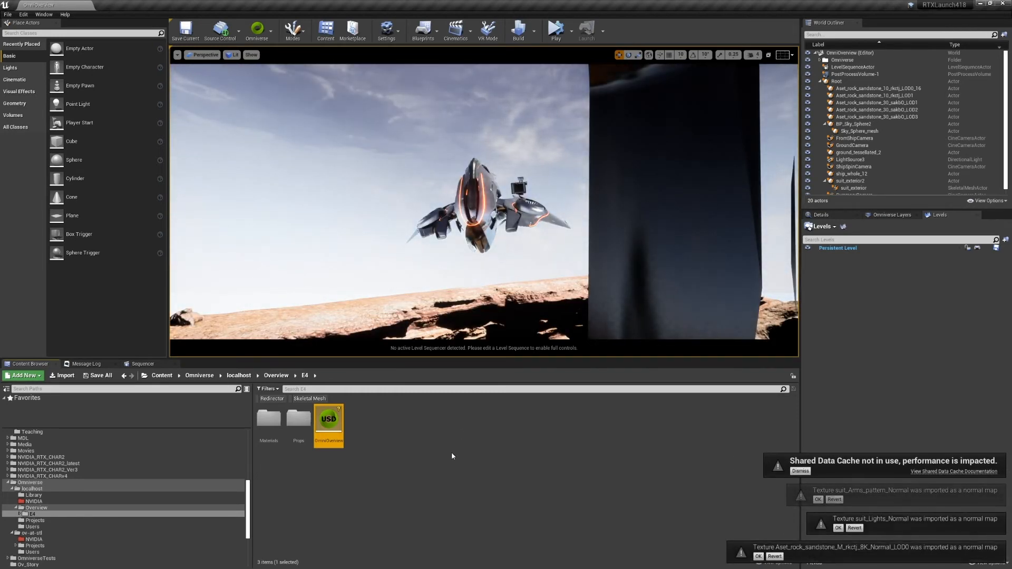
{"action": "right_click_drag", "start_coordinate": [546, 245], "coordinate": [409, 277]}
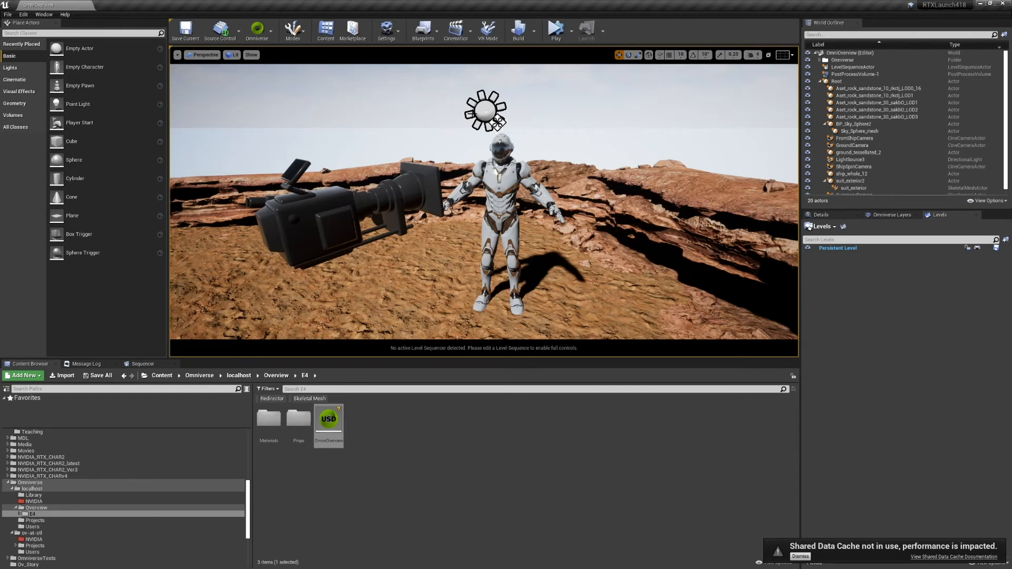
{"action": "mouse_move", "coordinate": [635, 295]}
{"action": "right_mouse_down"}
{"action": "mouse_move", "coordinate": [748, 309]}
{"action": "mouse_move", "coordinate": [758, 297]}
{"action": "mouse_move", "coordinate": [671, 305]}
{"action": "mouse_move", "coordinate": [631, 294]}
{"action": "right_mouse_up"}
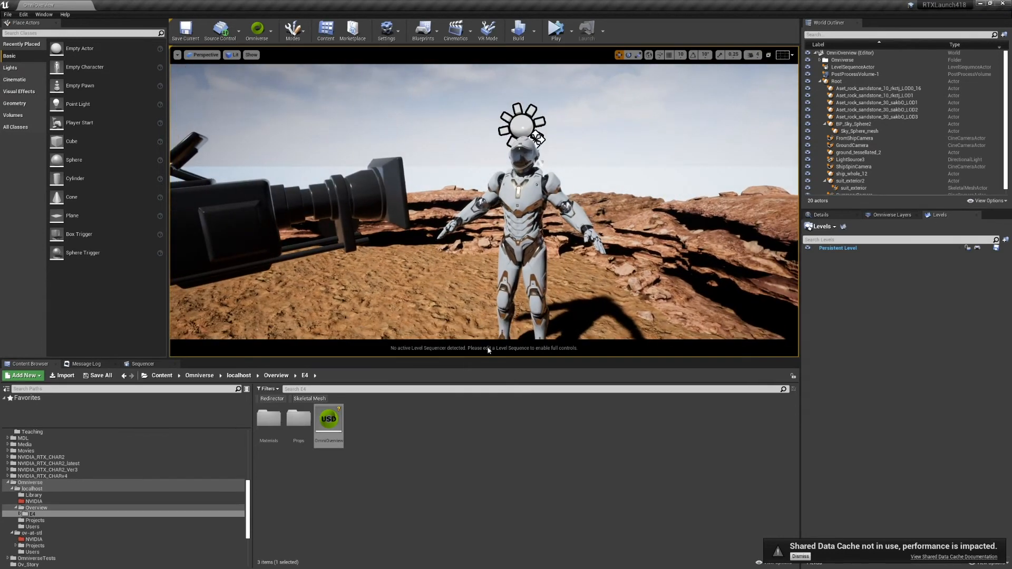
Open the OmniverseUSD level sequence assigned to LevelSequenceActor in Sequencer.
{"action": "left_click", "coordinate": [138, 364]}
{"action": "scroll", "coordinate": [929, 181], "scroll_direction": "down", "scroll_amount": 1}
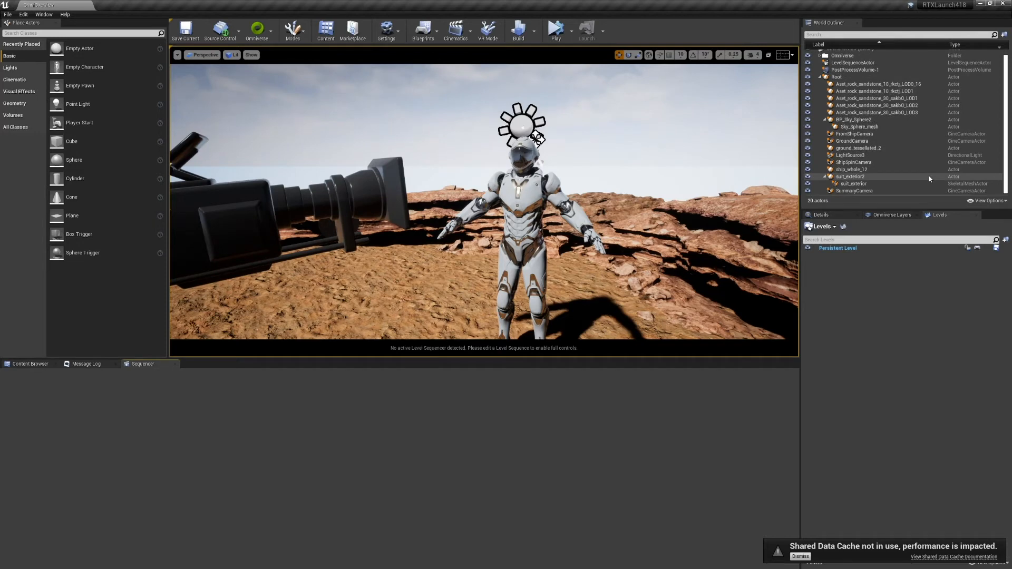
{"action": "left_click", "coordinate": [864, 63]}
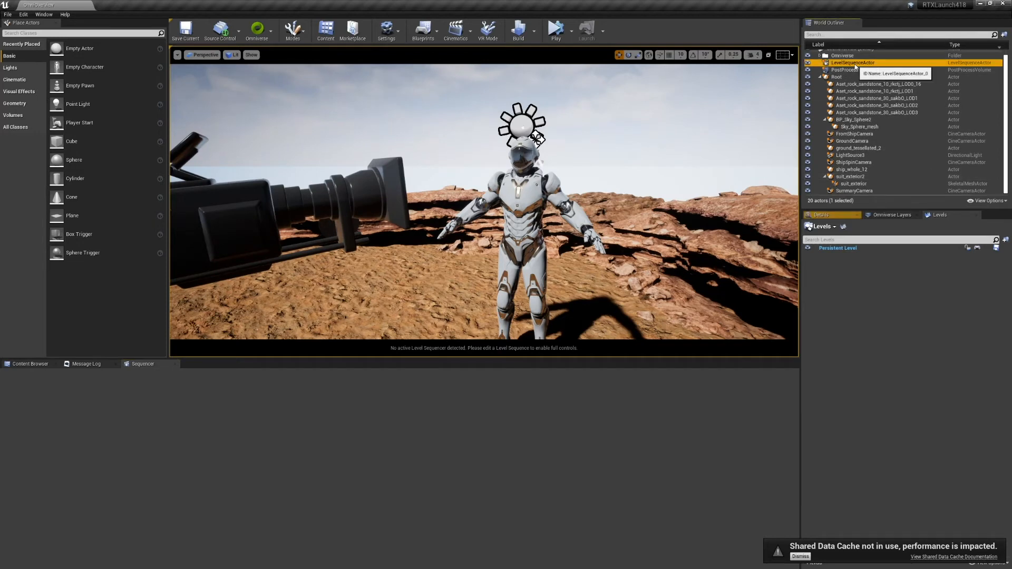
{"action": "left_click", "coordinate": [823, 215]}
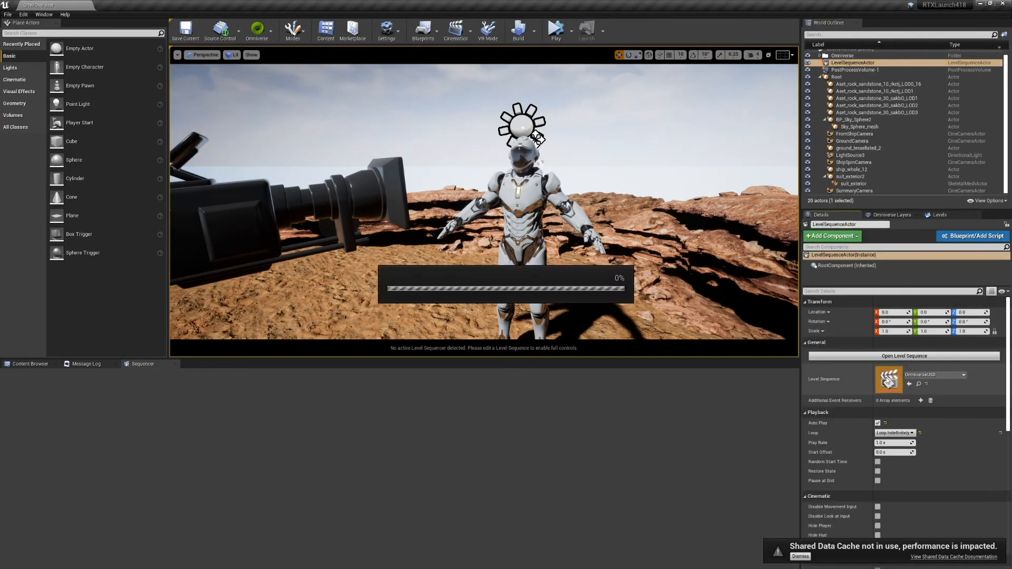
{"action": "double_click", "coordinate": [887, 380]}
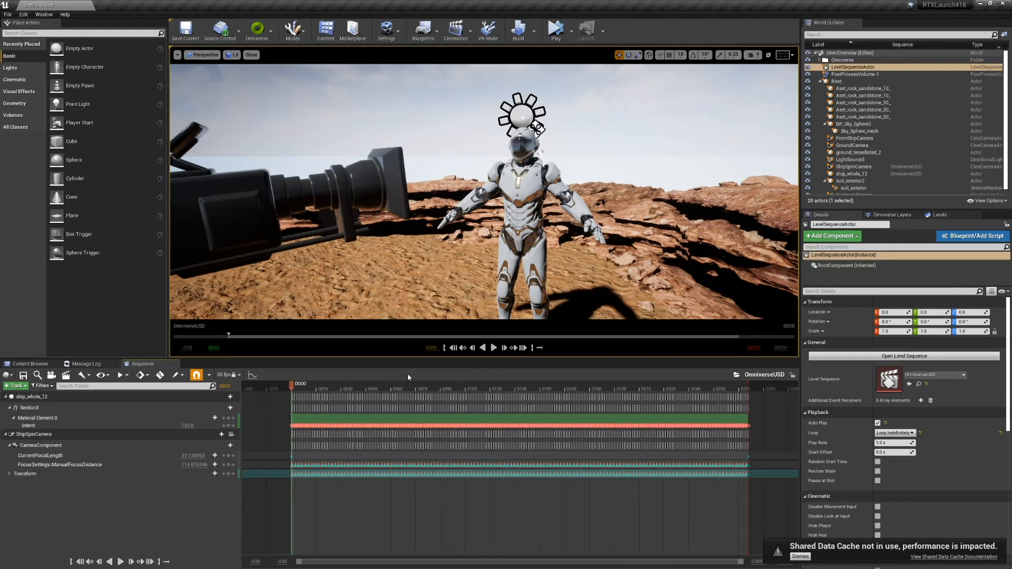
Scrub the sequence forward and back with ShipSpinCamera selected to check the camera animation and its preview.
{"action": "left_click_drag", "start_coordinate": [291, 391], "coordinate": [641, 391]}
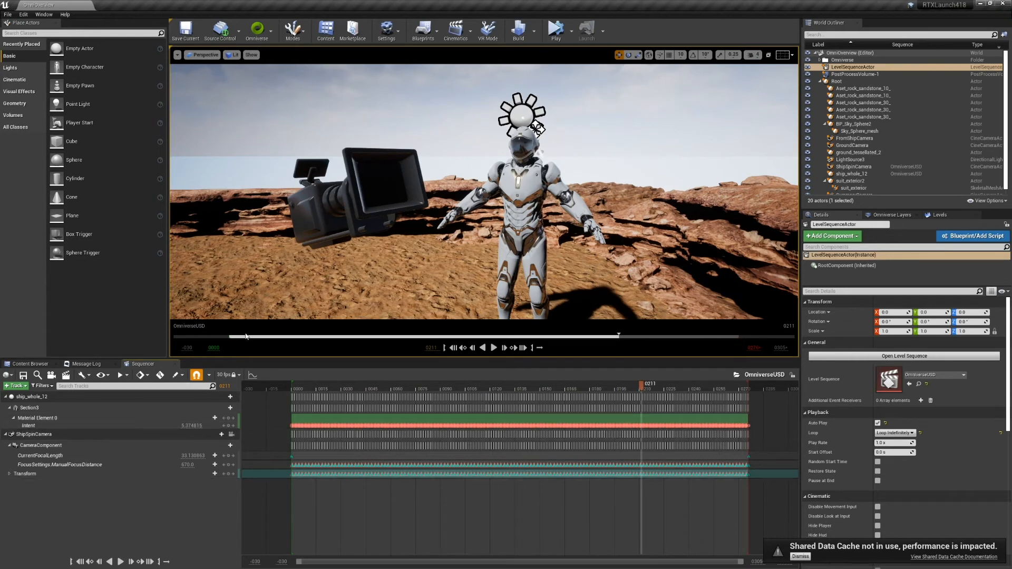
{"action": "left_click", "coordinate": [328, 237]}
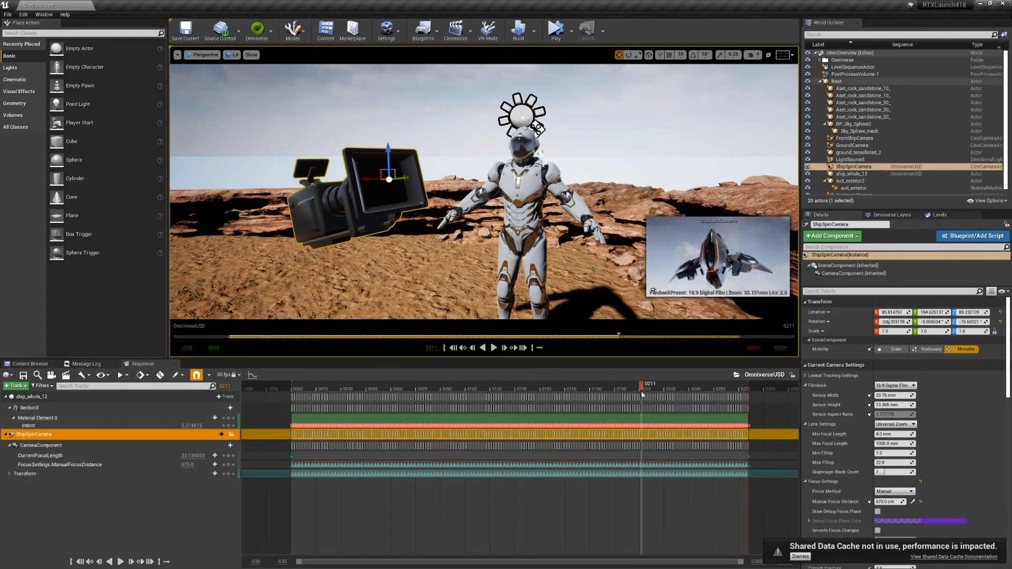
{"action": "left_click_drag", "start_coordinate": [641, 389], "coordinate": [372, 392]}
{"action": "mouse_move", "coordinate": [424, 270]}
{"action": "right_mouse_down"}
{"action": "mouse_move", "coordinate": [465, 309]}
{"action": "mouse_move", "coordinate": [528, 288]}
{"action": "mouse_move", "coordinate": [589, 293]}
{"action": "mouse_move", "coordinate": [536, 274]}
{"action": "mouse_move", "coordinate": [426, 274]}
{"action": "right_mouse_up"}
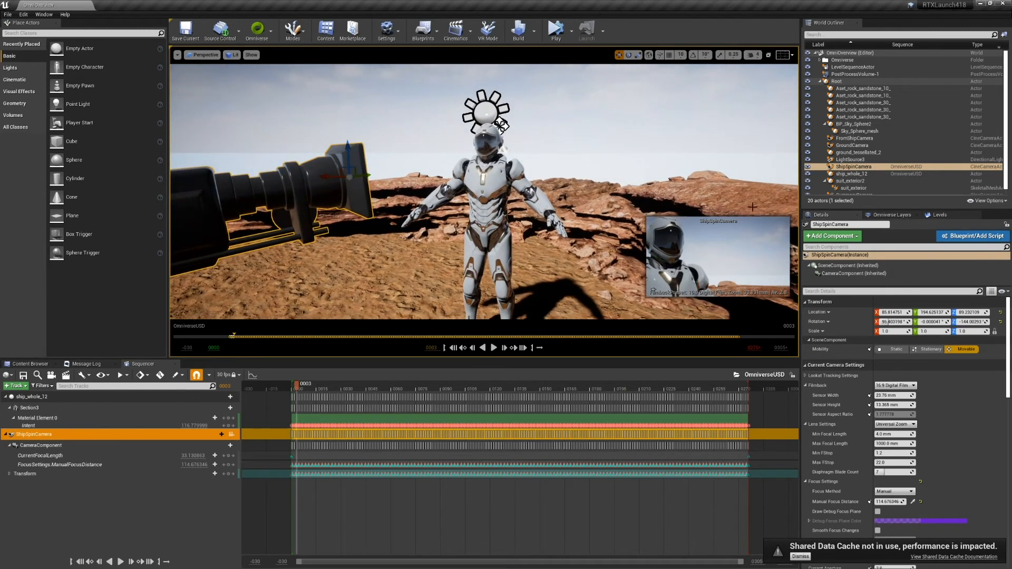
Preview the views of FromShipCamera, GroundCamera and SummaryCamera one after another.
{"action": "left_click", "coordinate": [870, 138]}
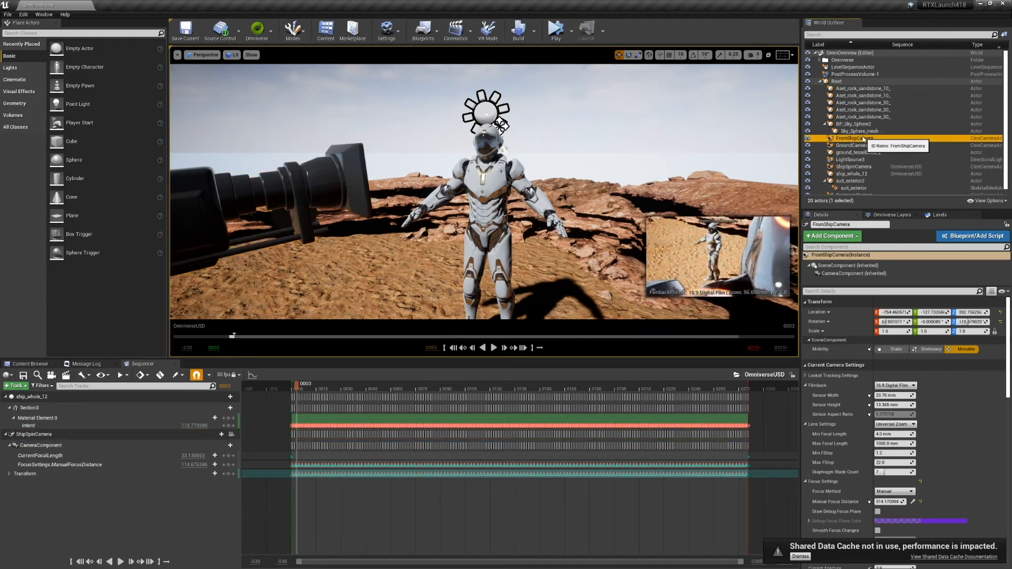
{"action": "left_click", "coordinate": [863, 146]}
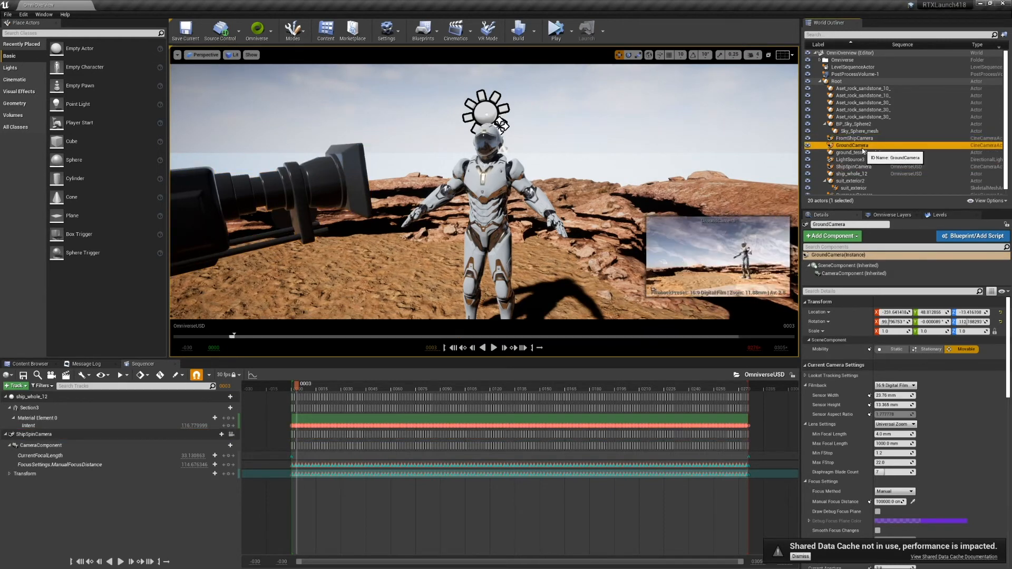
{"action": "scroll", "coordinate": [862, 158], "scroll_direction": "down", "scroll_amount": 1}
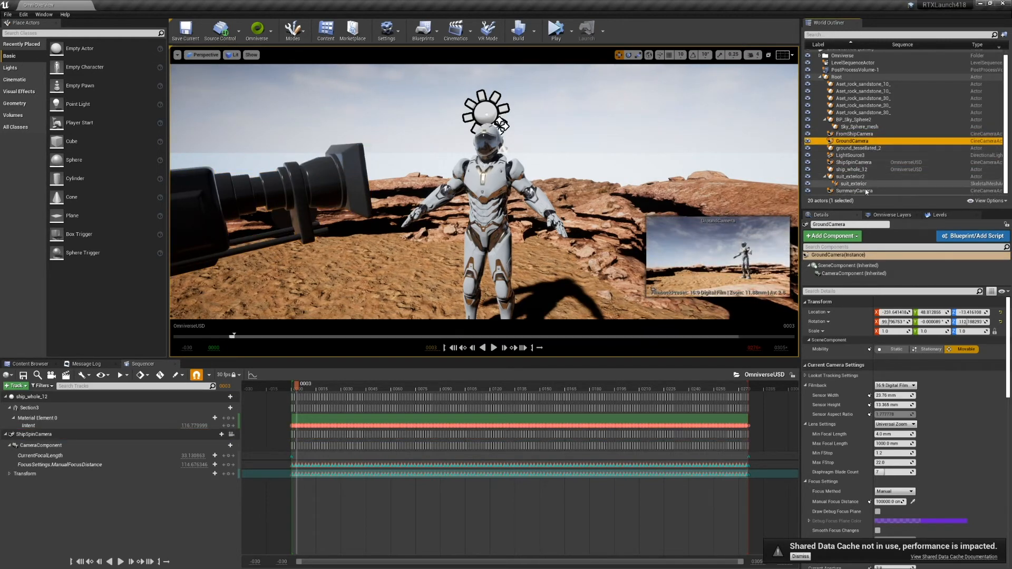
{"action": "left_click", "coordinate": [862, 191]}
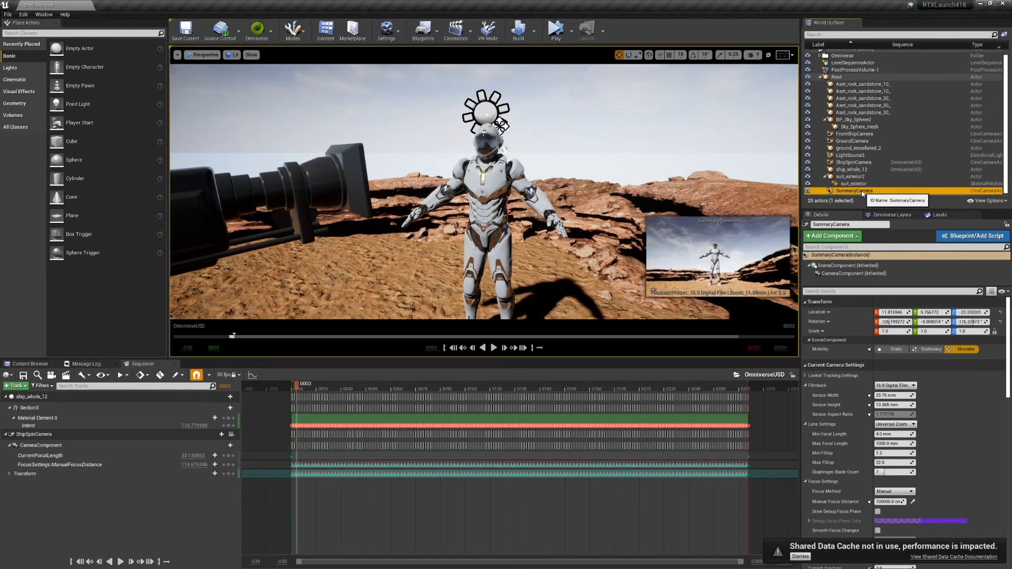
Pilot SummaryCamera to check its framing, stop piloting it, and adjust the perspective view.
{"action": "right_click", "coordinate": [862, 192]}
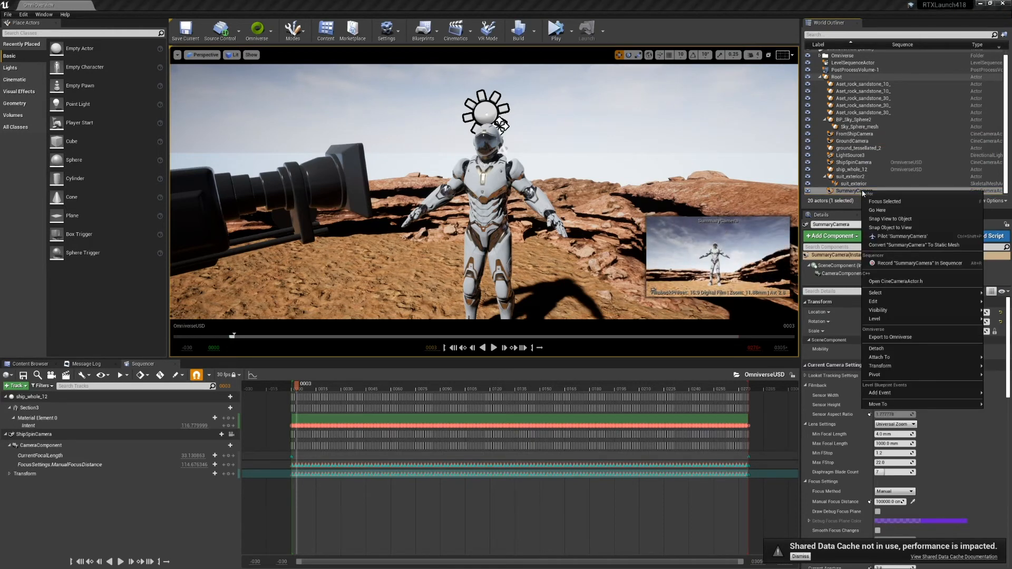
{"action": "left_click", "coordinate": [875, 230]}
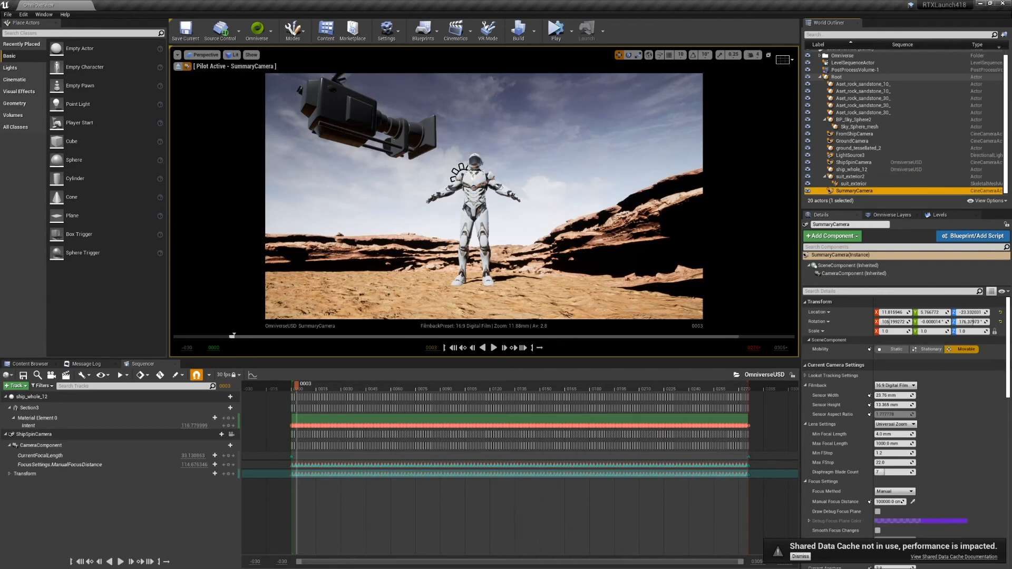
{"action": "right_click", "coordinate": [841, 192]}
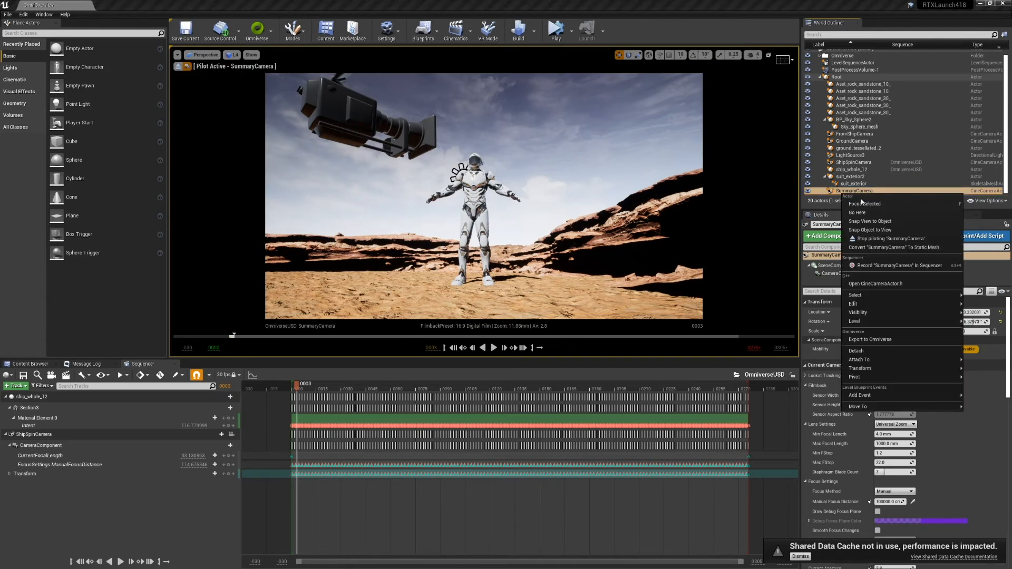
{"action": "left_click", "coordinate": [850, 240]}
{"action": "right_click_drag", "start_coordinate": [574, 225], "coordinate": [602, 163]}
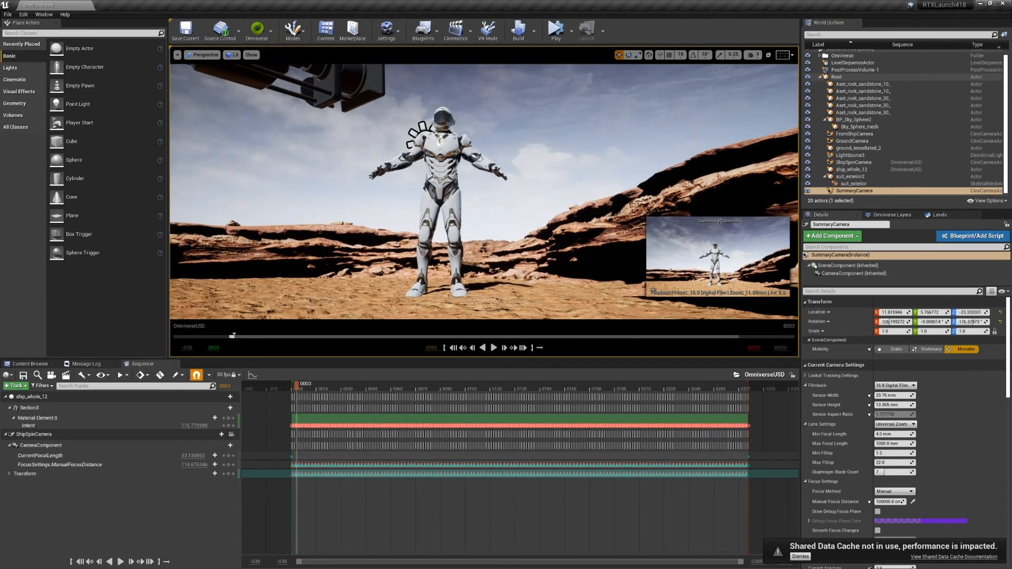
Look through the exported USD assets in the E4 Props folder, return to E4, and select the OmniOverview USD asset.
{"action": "left_click", "coordinate": [31, 365]}
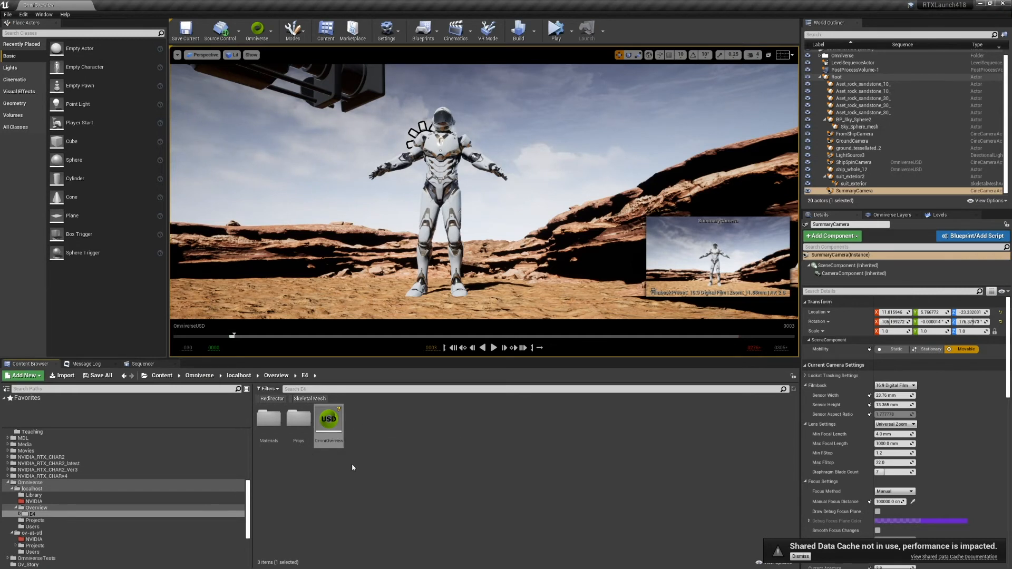
{"action": "double_click", "coordinate": [310, 436]}
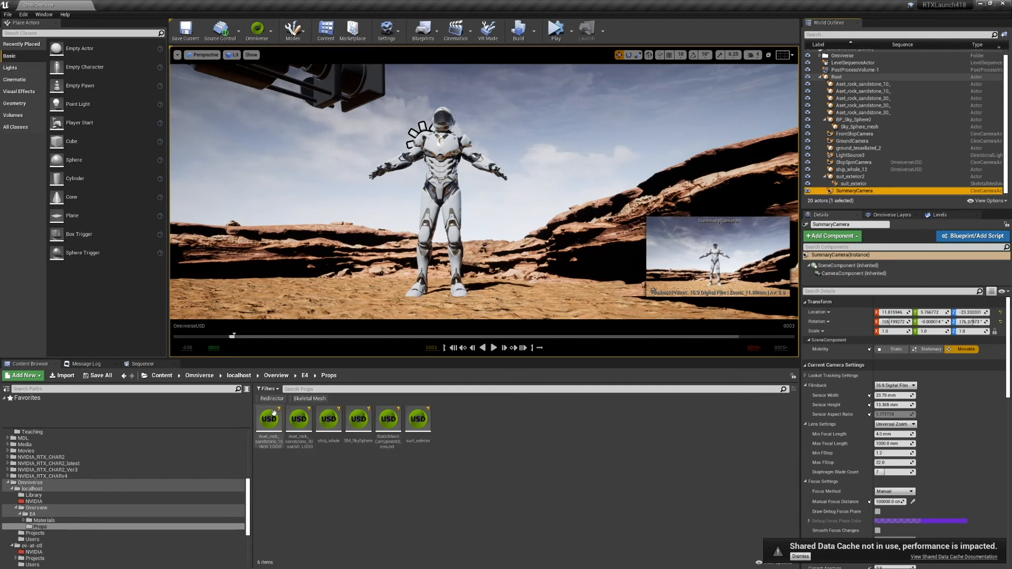
{"action": "left_click", "coordinate": [306, 376]}
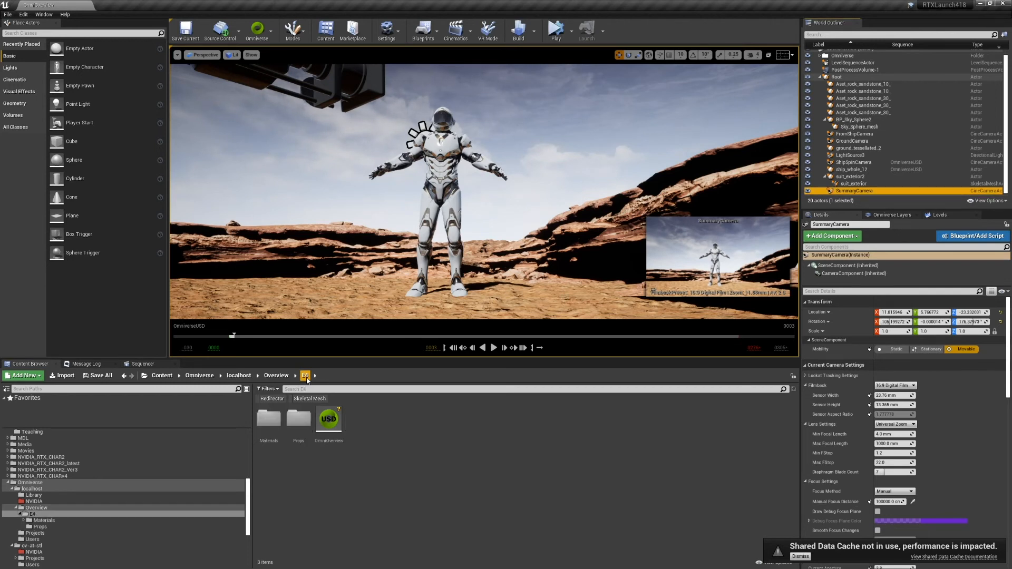
{"action": "left_click", "coordinate": [328, 428]}
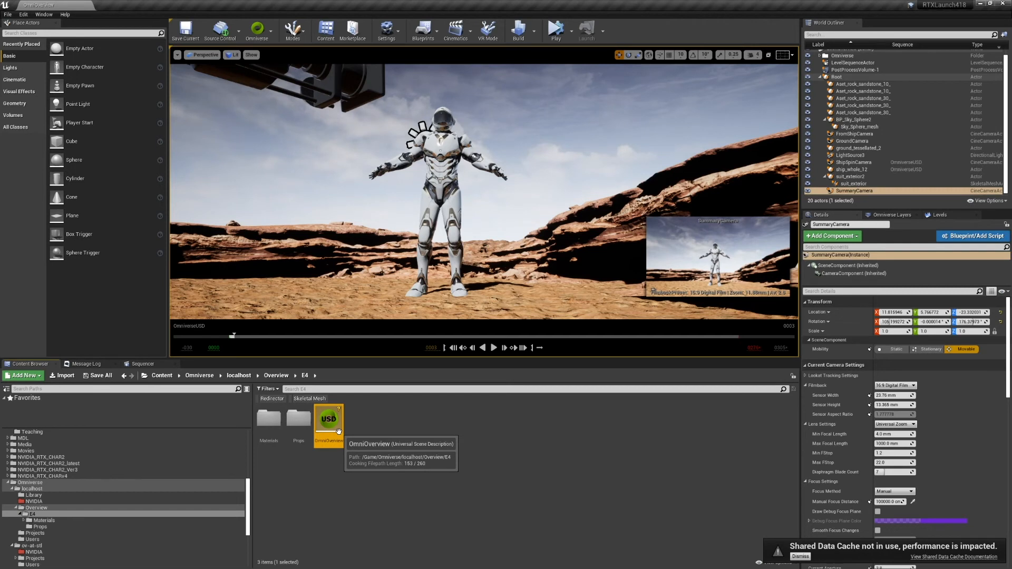
Look through the exported assets in the E4 Materials folder and its Textures subfolder, ending back in Materials.
{"action": "double_click", "coordinate": [271, 421]}
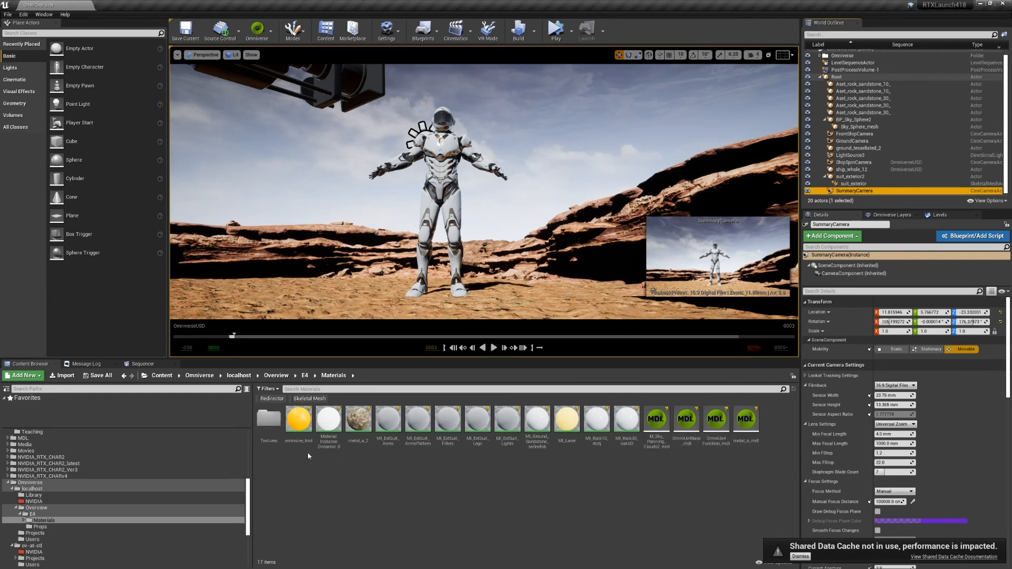
{"action": "double_click", "coordinate": [270, 420]}
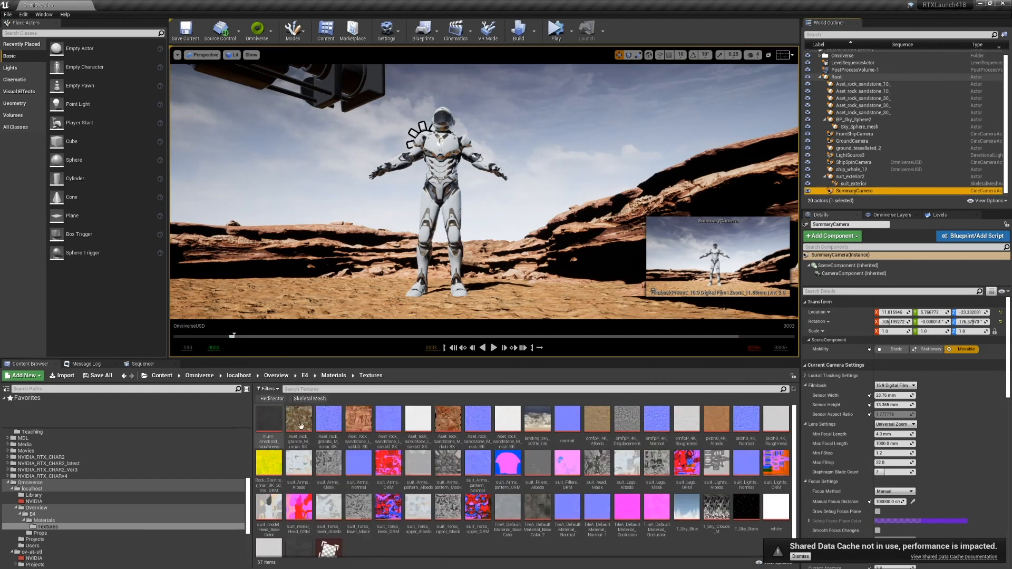
{"action": "scroll", "coordinate": [622, 464], "scroll_direction": "up", "scroll_amount": 1}
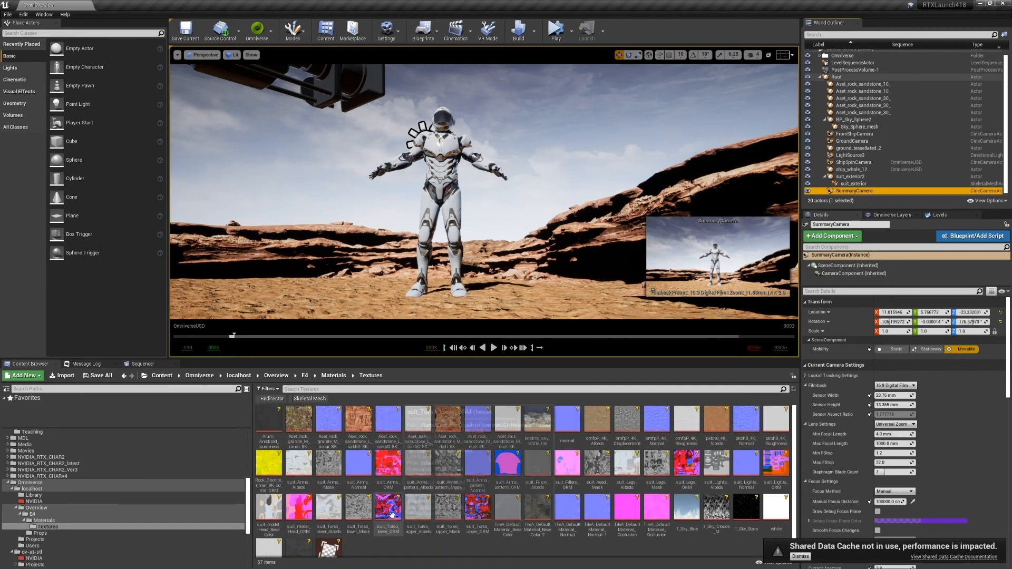
{"action": "left_click", "coordinate": [334, 376]}
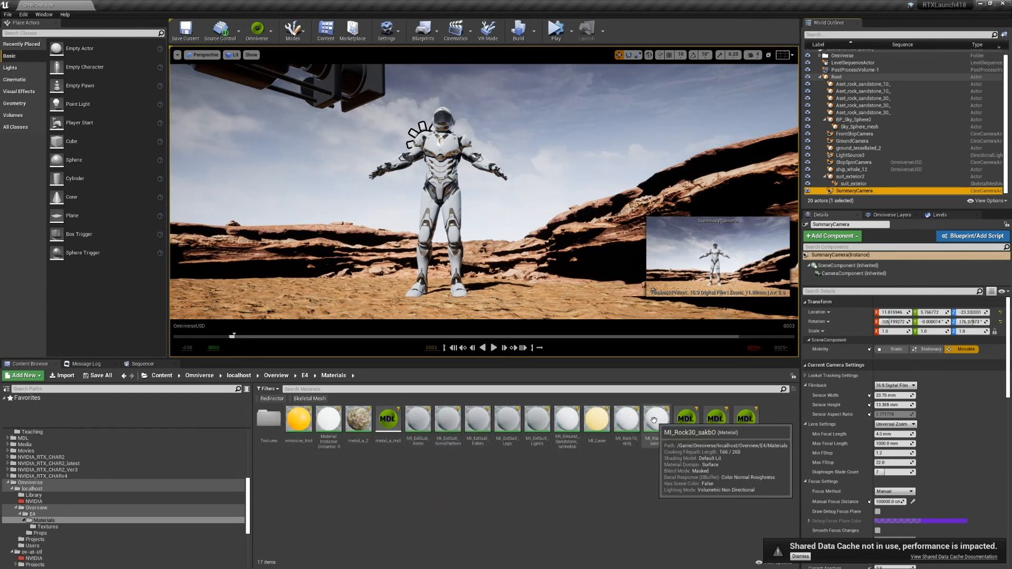
Open the emissive_Inst material to examine its node graph, close it, return to the E4 folder, and turn the perspective view around the suited figure.
{"action": "left_click", "coordinate": [299, 425]}
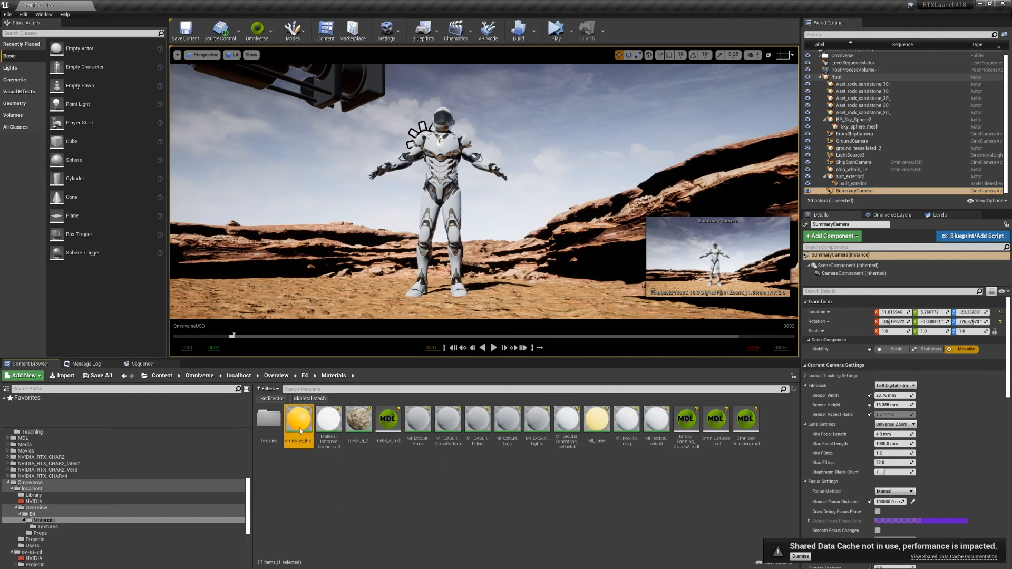
{"action": "double_click", "coordinate": [299, 425]}
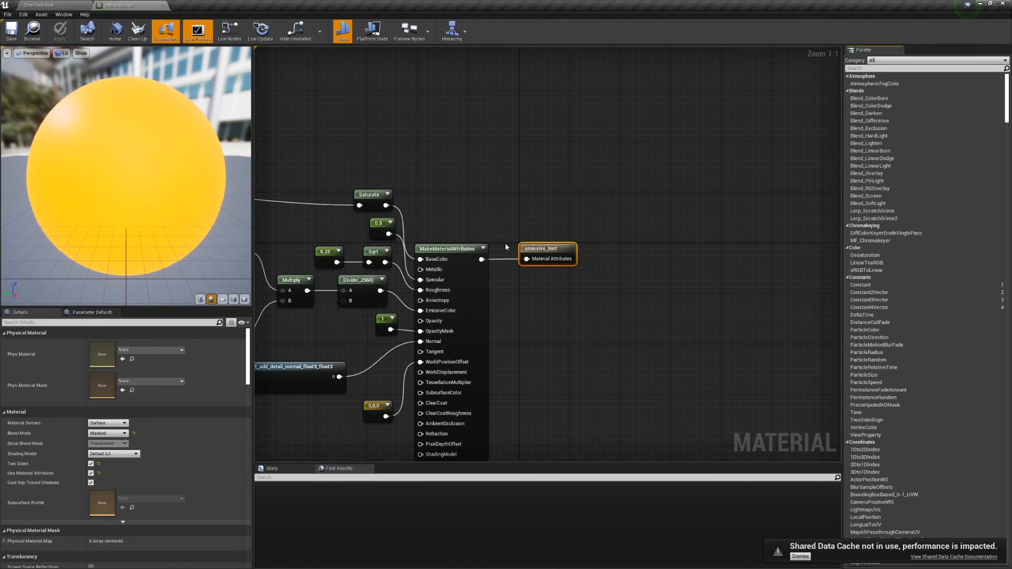
{"action": "left_click", "coordinate": [38, 6]}
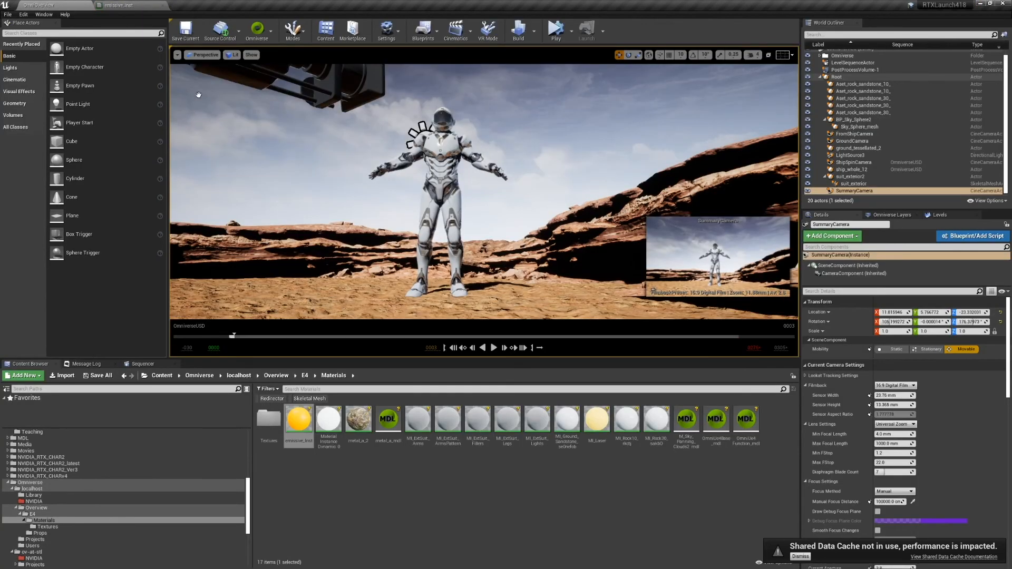
{"action": "left_click", "coordinate": [132, 7]}
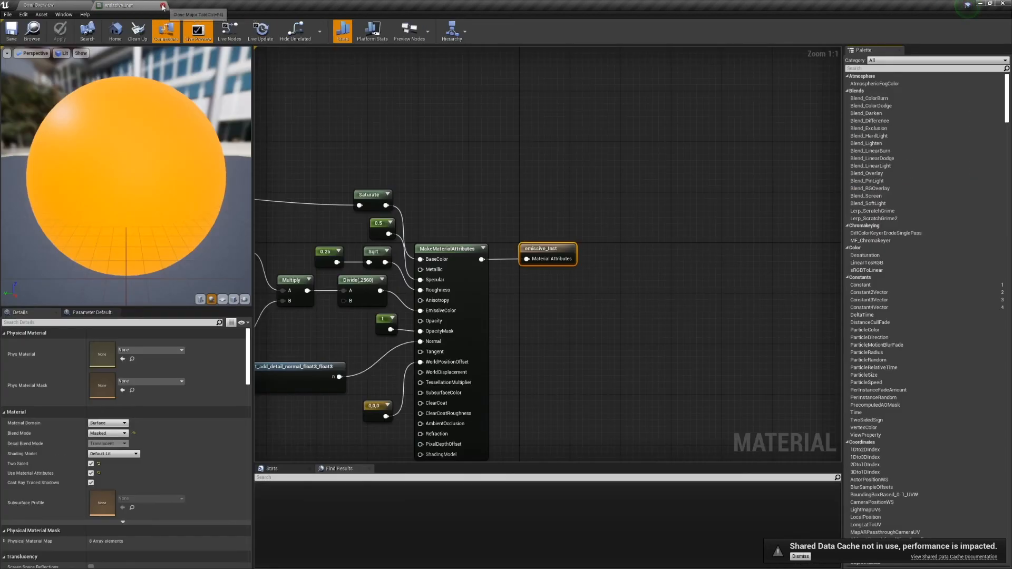
{"action": "left_click", "coordinate": [162, 5]}
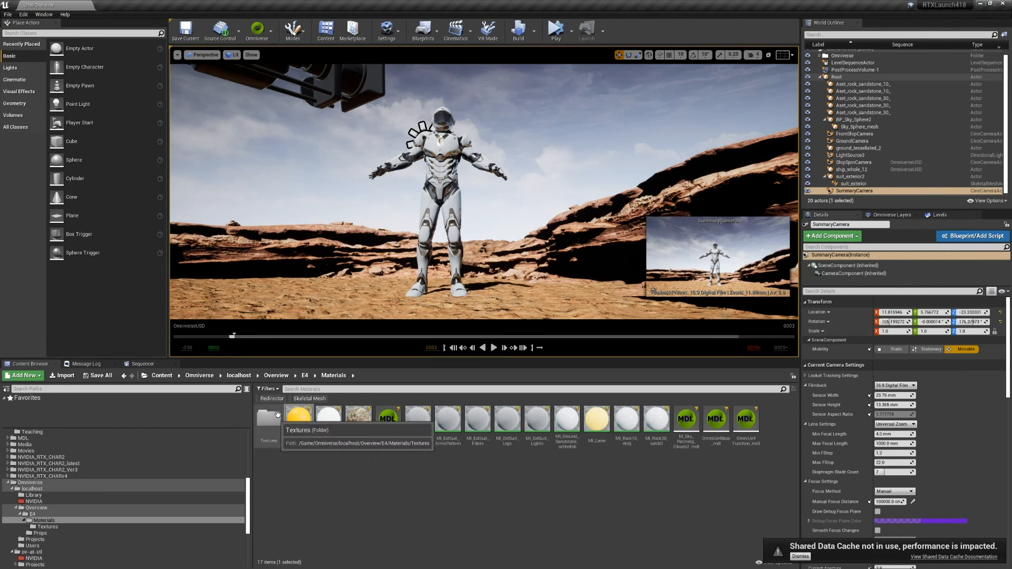
{"action": "left_click", "coordinate": [305, 375]}
{"action": "mouse_move", "coordinate": [529, 223]}
{"action": "right_mouse_down"}
{"action": "mouse_move", "coordinate": [490, 263]}
{"action": "mouse_move", "coordinate": [486, 206]}
{"action": "mouse_move", "coordinate": [532, 247]}
{"action": "mouse_move", "coordinate": [522, 239]}
{"action": "right_mouse_up"}
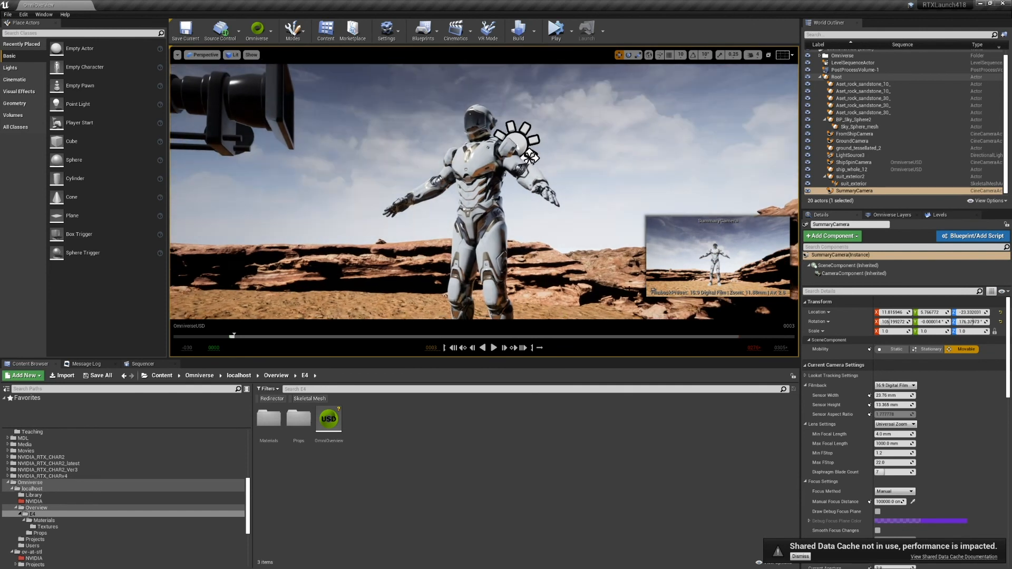